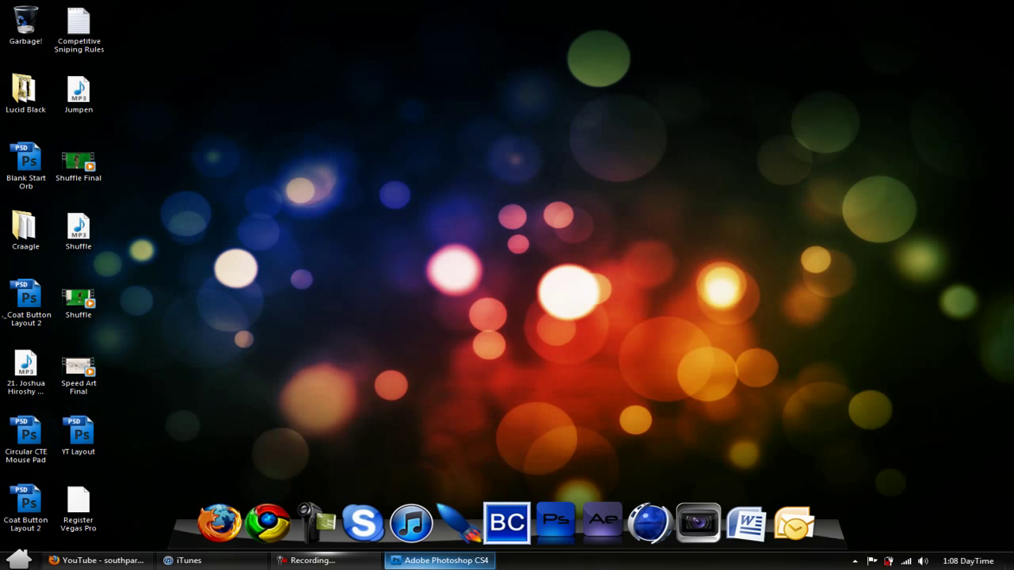
- Create a new 1440×900 document using the Wallpaper preset
{"action": "left_click", "coordinate": [444, 560]}
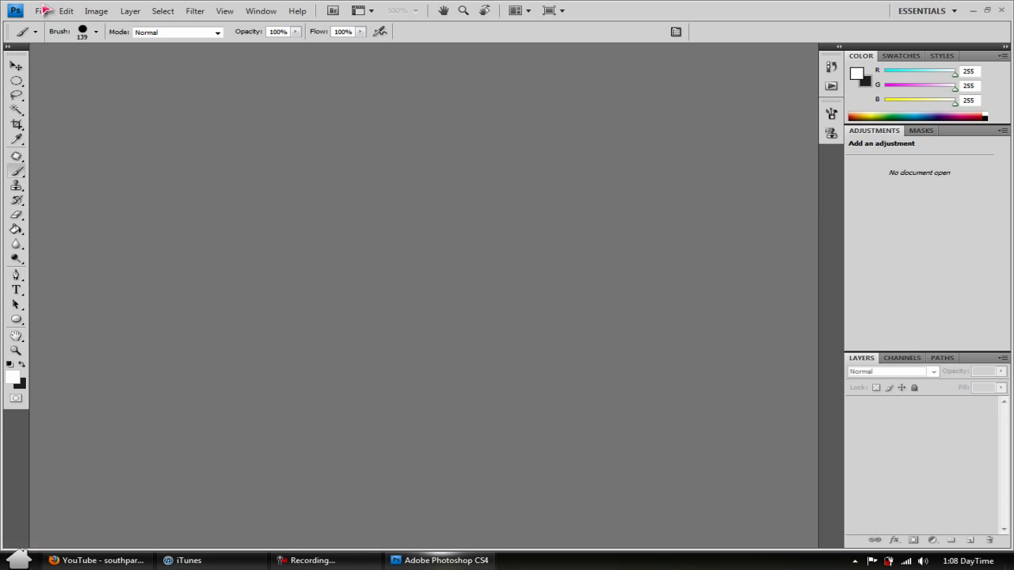
{"action": "left_click", "coordinate": [16, 80]}
{"action": "left_click", "coordinate": [16, 66]}
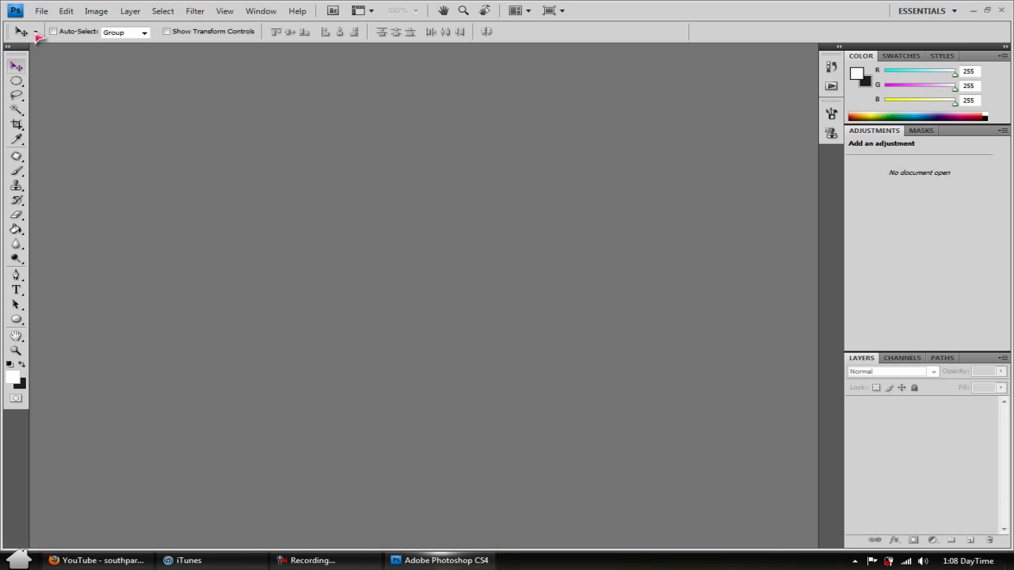
{"action": "left_click", "coordinate": [41, 11]}
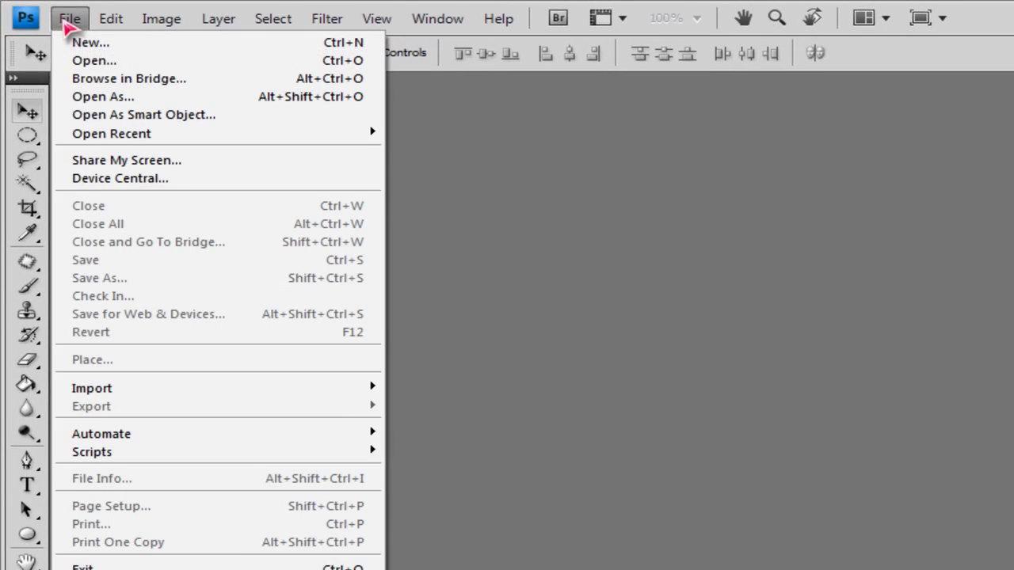
{"action": "left_click", "coordinate": [80, 42]}
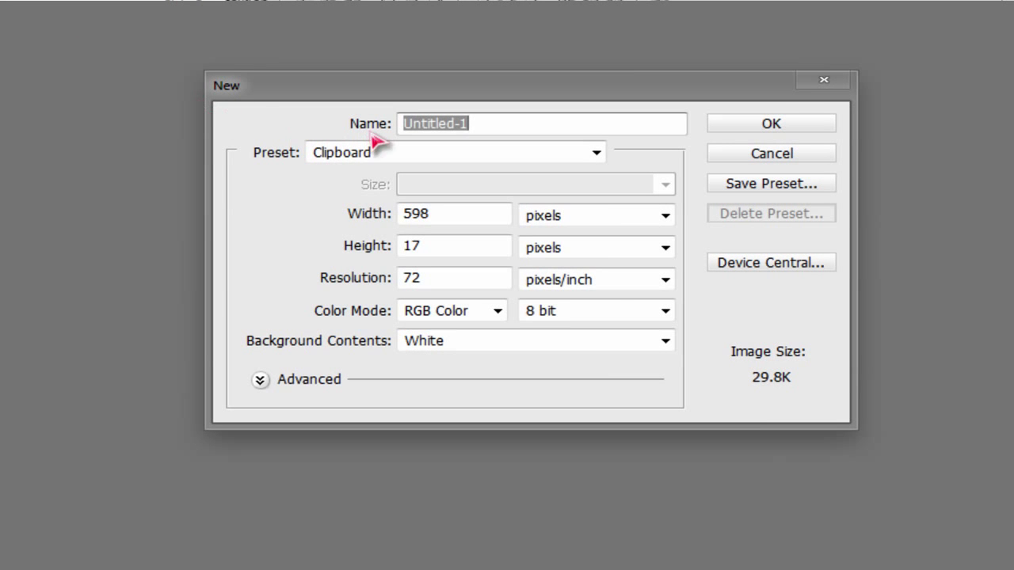
{"action": "left_click", "coordinate": [378, 155]}
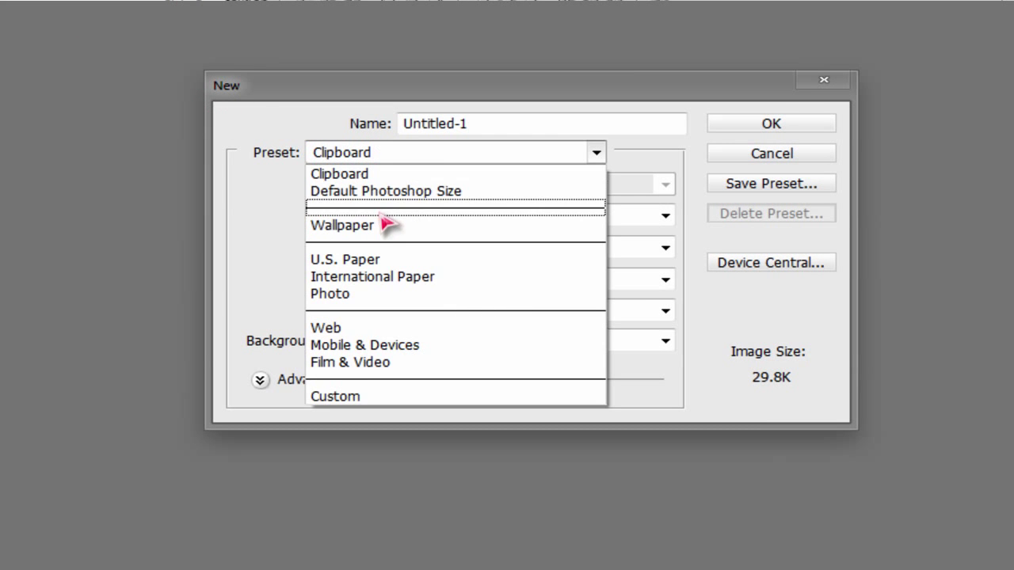
{"action": "key", "text": "Escape"}
{"action": "left_click", "coordinate": [376, 158]}
{"action": "left_click", "coordinate": [384, 224]}
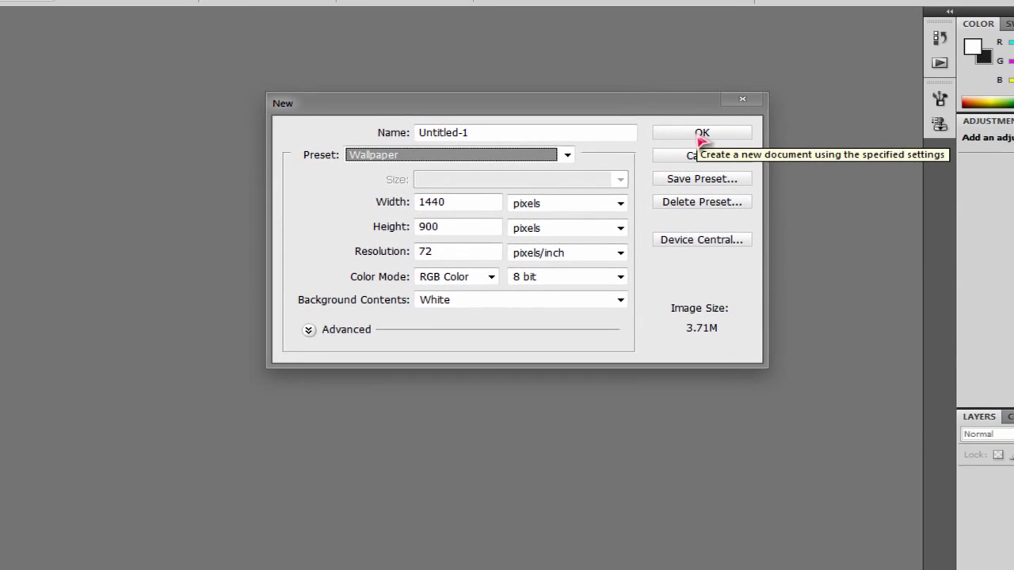
{"action": "left_click", "coordinate": [770, 127]}
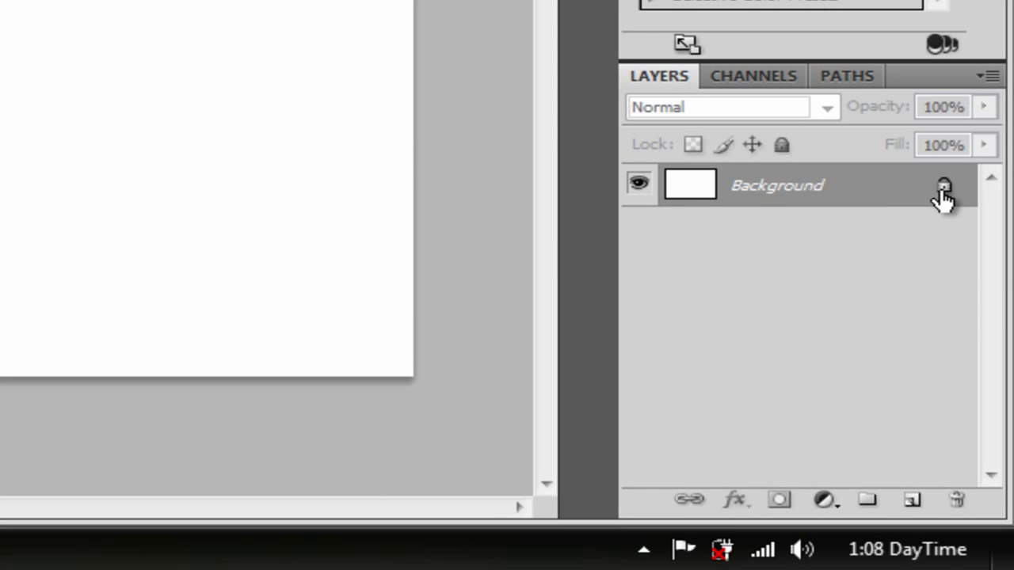
- Unlock the background layer and rename it Background
{"action": "left_click", "coordinate": [943, 188]}
{"action": "double_click", "coordinate": [745, 188]}
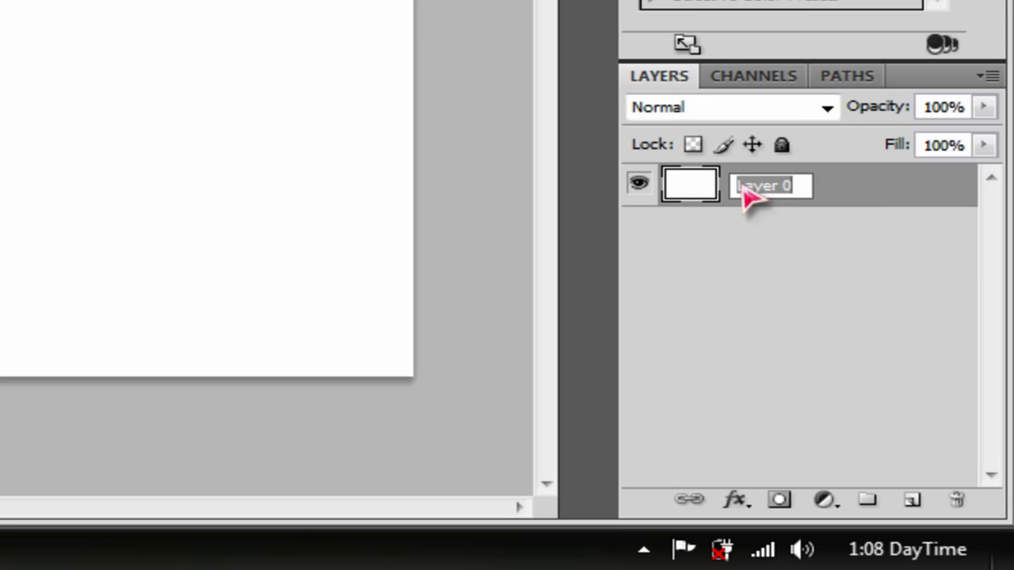
{"action": "type", "text": "Background"}
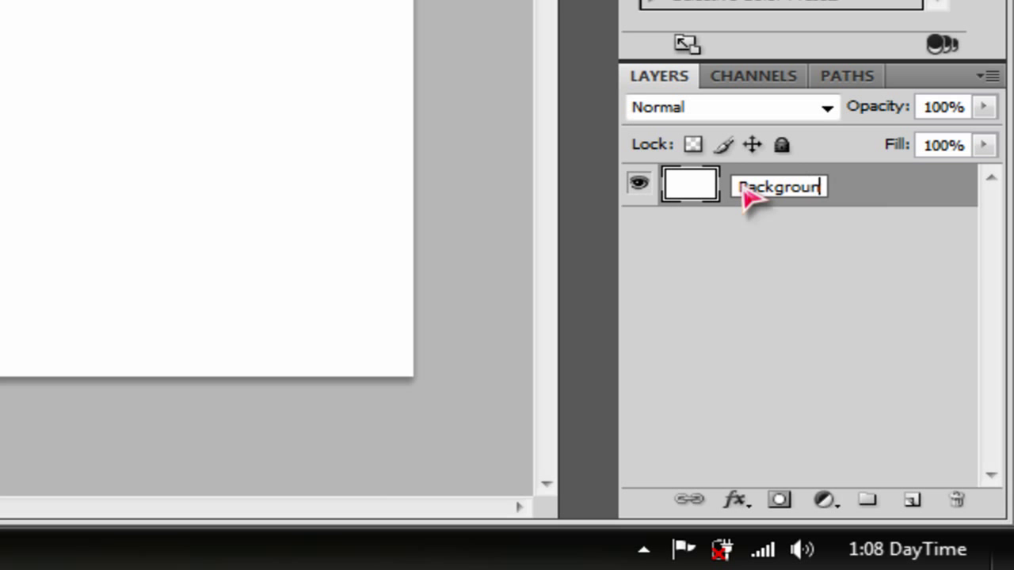
{"action": "key", "text": "Return"}
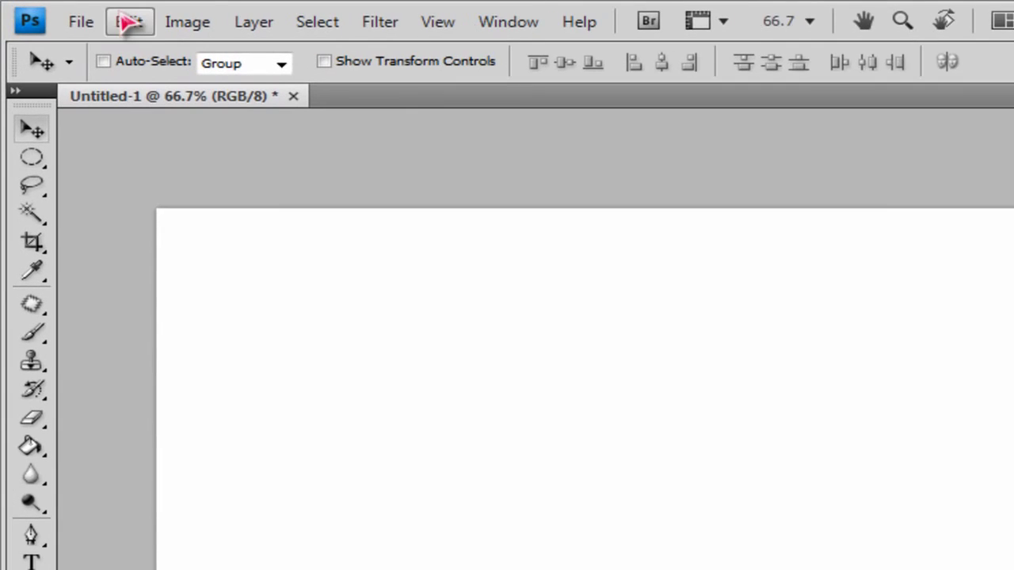
- Fill the Background layer with Black via Edit > Fill, then add a new Layer 1
{"action": "left_click", "coordinate": [72, 12]}
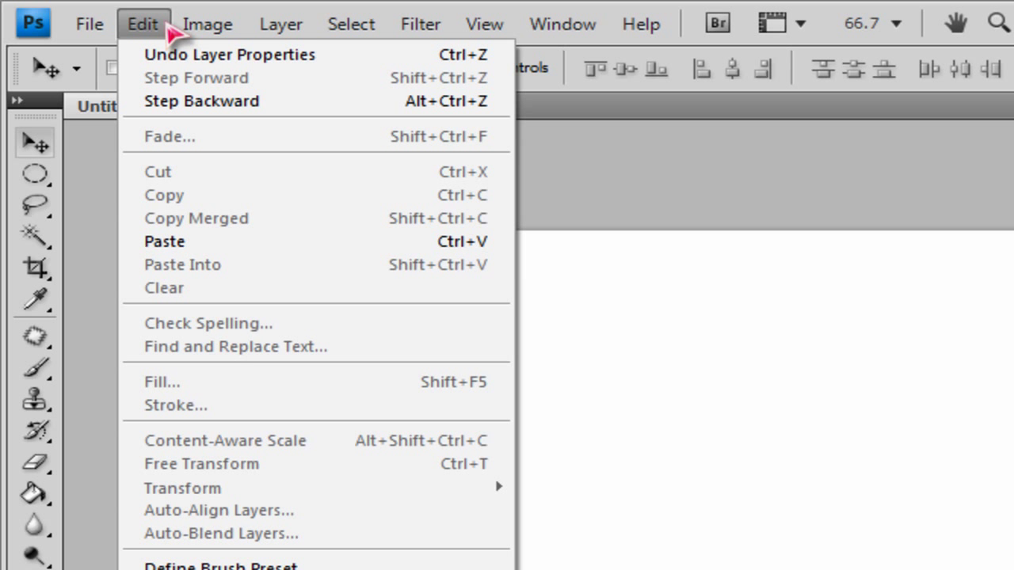
{"action": "left_click", "coordinate": [167, 27]}
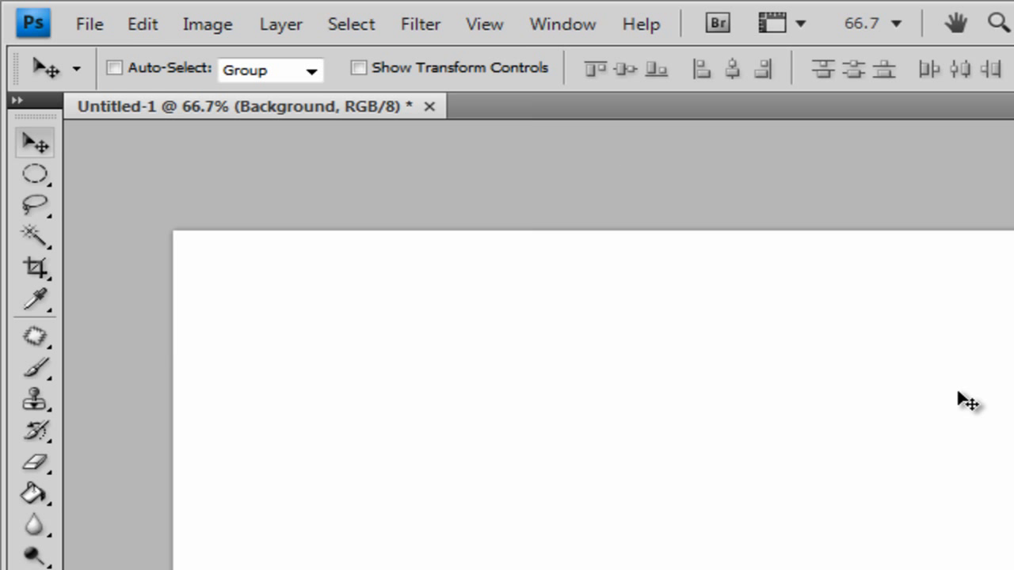
{"action": "left_click", "coordinate": [143, 23]}
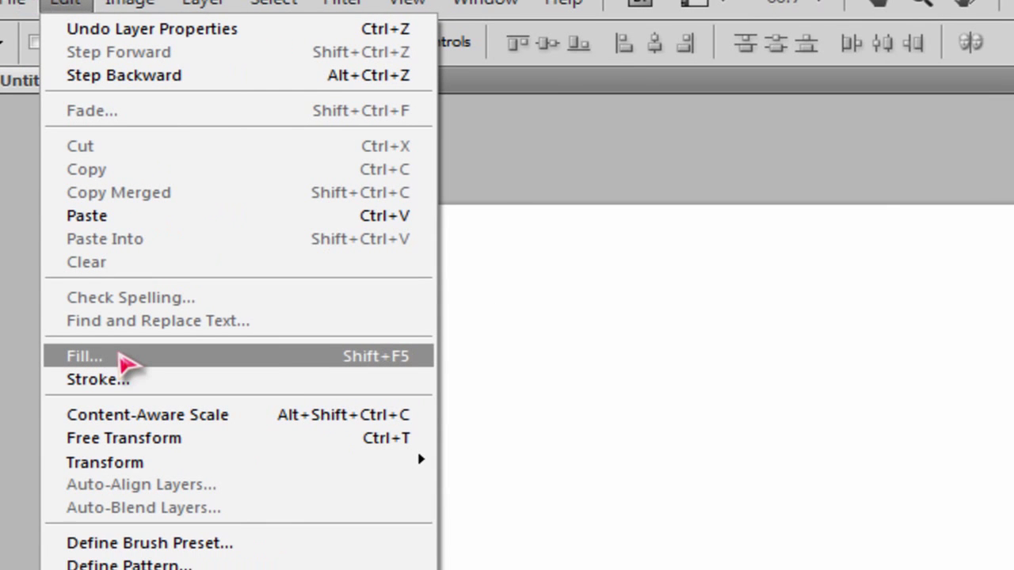
{"action": "left_click", "coordinate": [163, 382]}
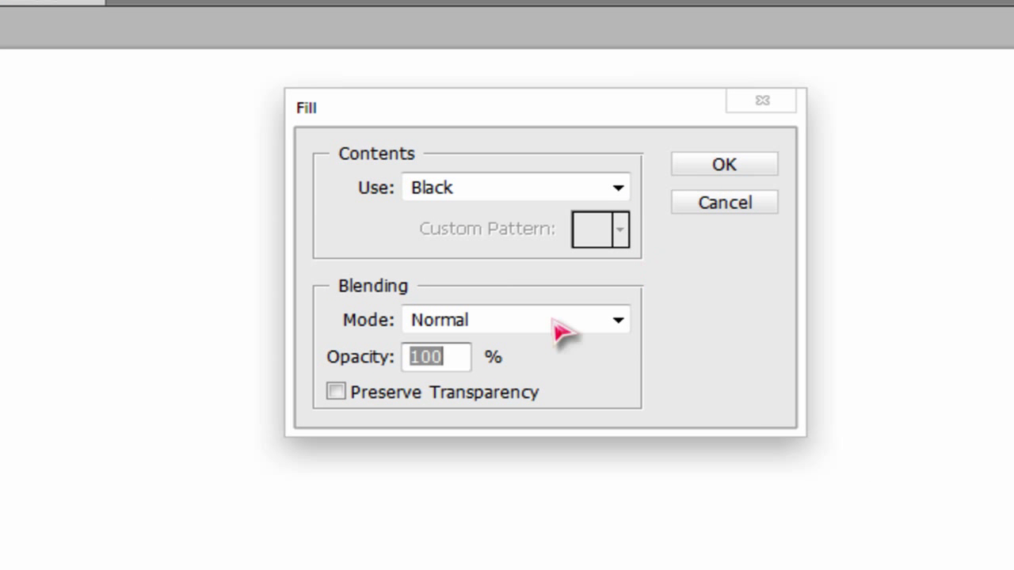
{"action": "left_click", "coordinate": [724, 164]}
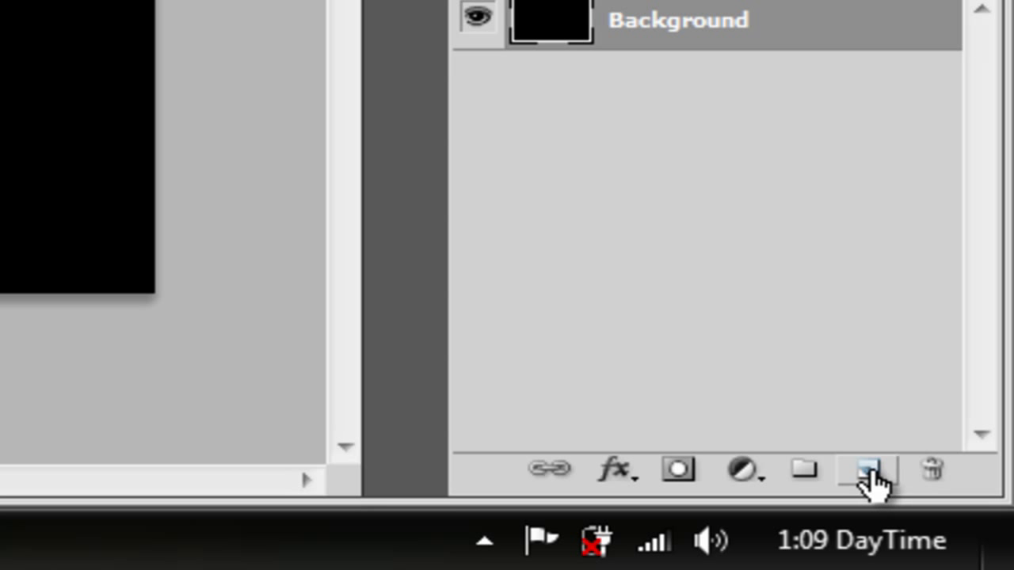
{"action": "left_click", "coordinate": [869, 473]}
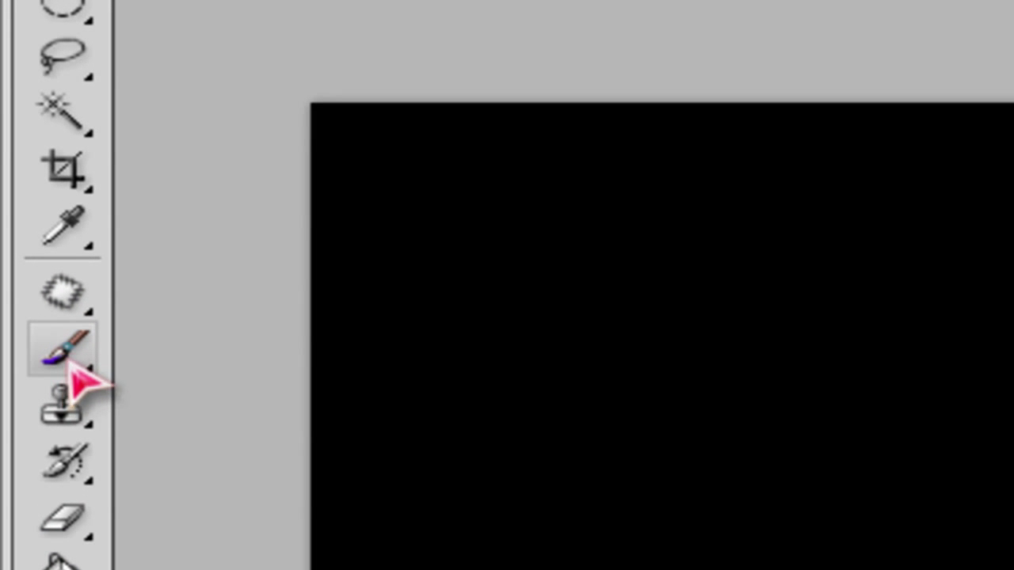
- Pick the 19 px hard round brush, resize it to 400 px, and show the Brushes panel
{"action": "left_click", "coordinate": [14, 172]}
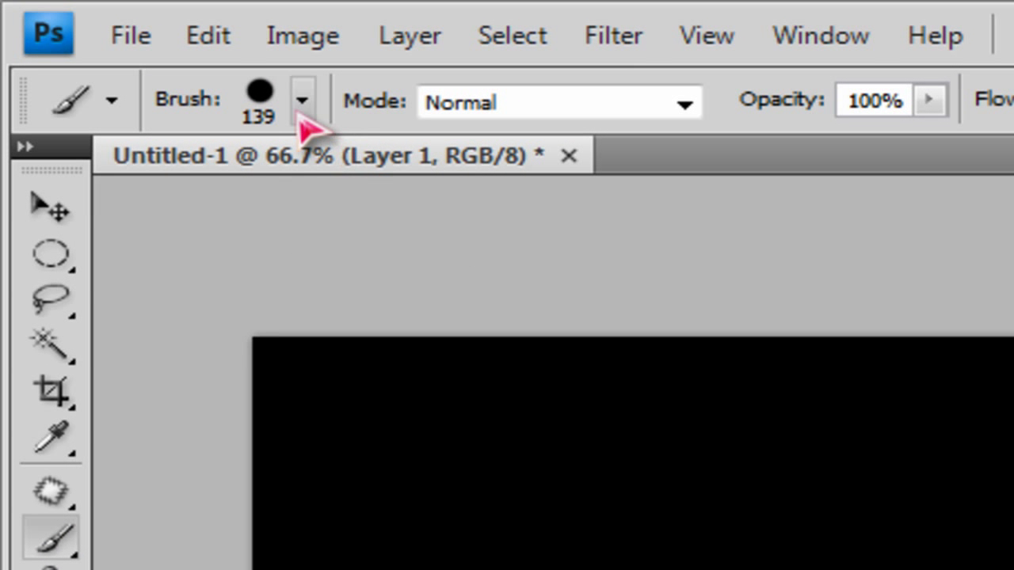
{"action": "left_click", "coordinate": [302, 103]}
{"action": "left_click", "coordinate": [469, 432]}
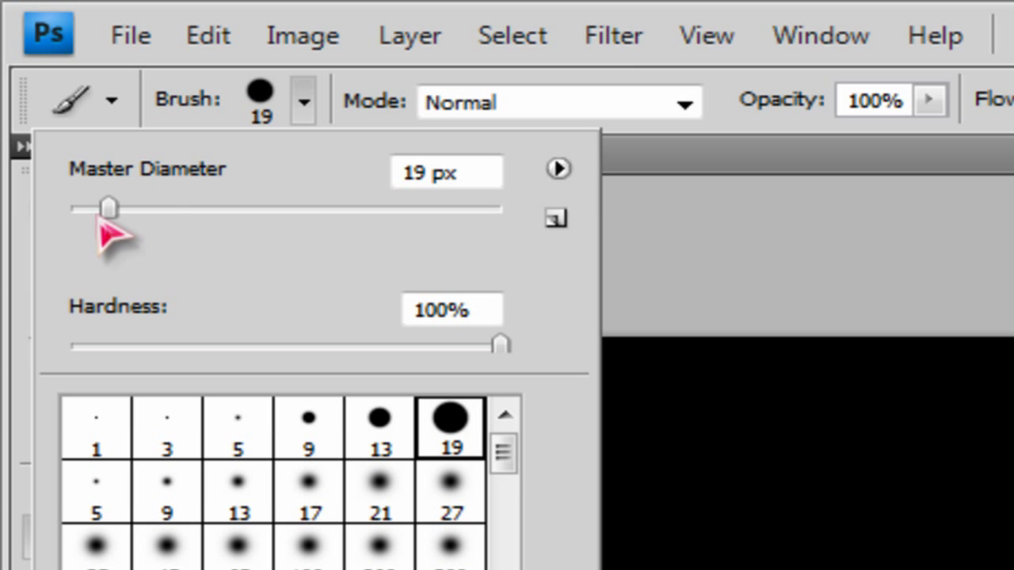
{"action": "mouse_move", "coordinate": [104, 216]}
{"action": "left_mouse_down"}
{"action": "mouse_move", "coordinate": [442, 230]}
{"action": "mouse_move", "coordinate": [433, 229]}
{"action": "left_mouse_up"}
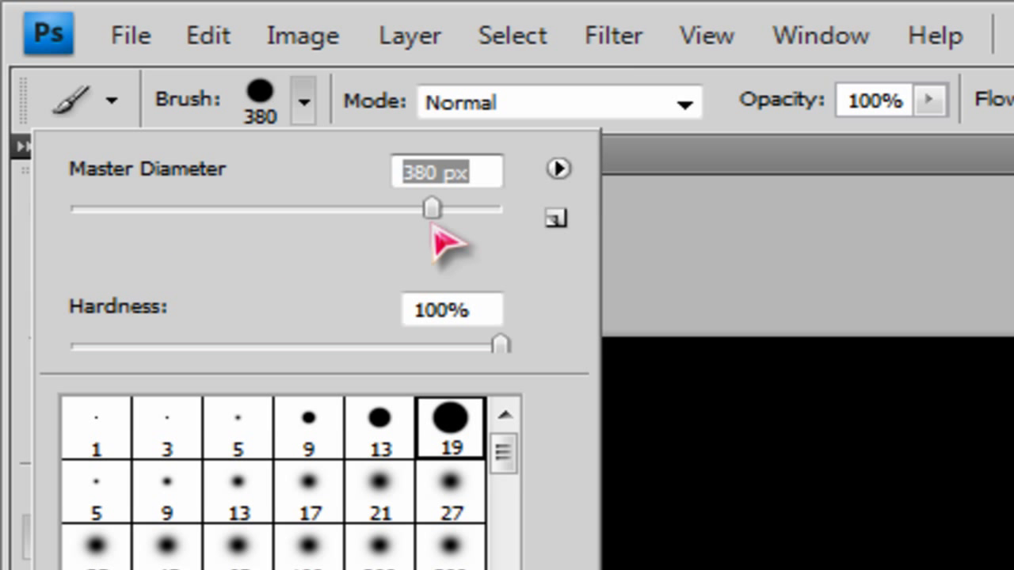
{"action": "type", "text": "400"}
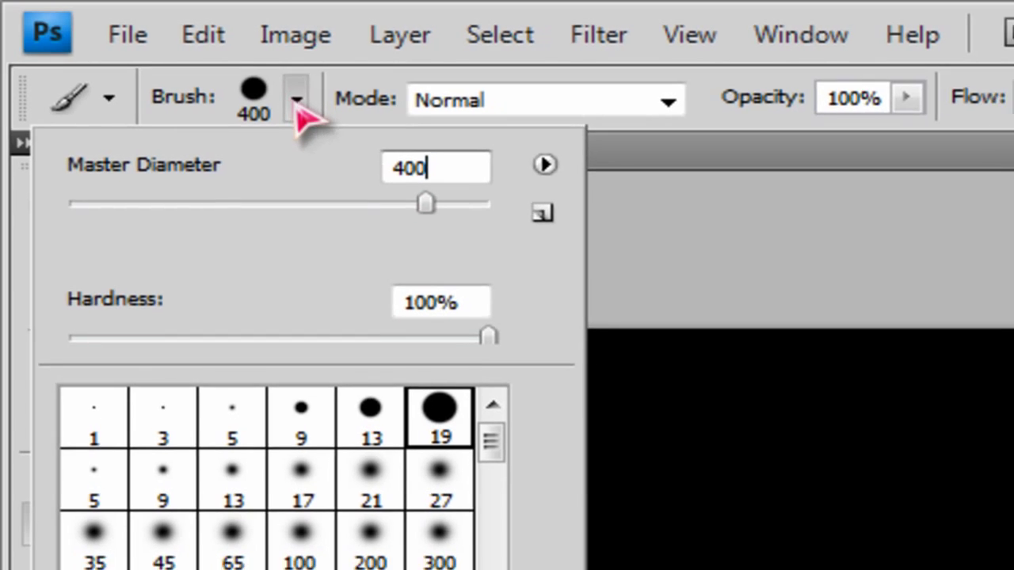
{"action": "left_click", "coordinate": [304, 101]}
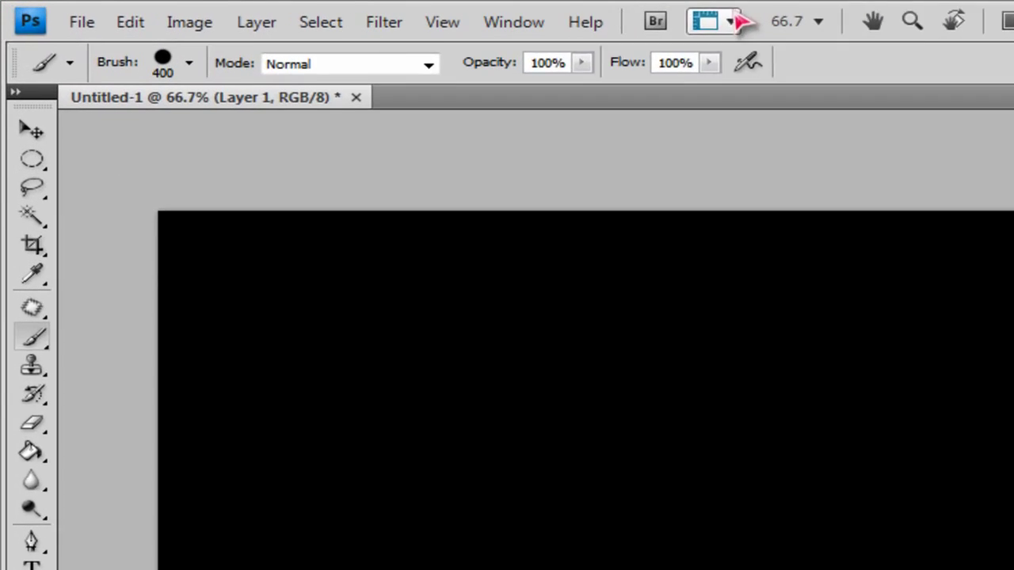
{"action": "left_click", "coordinate": [666, 35]}
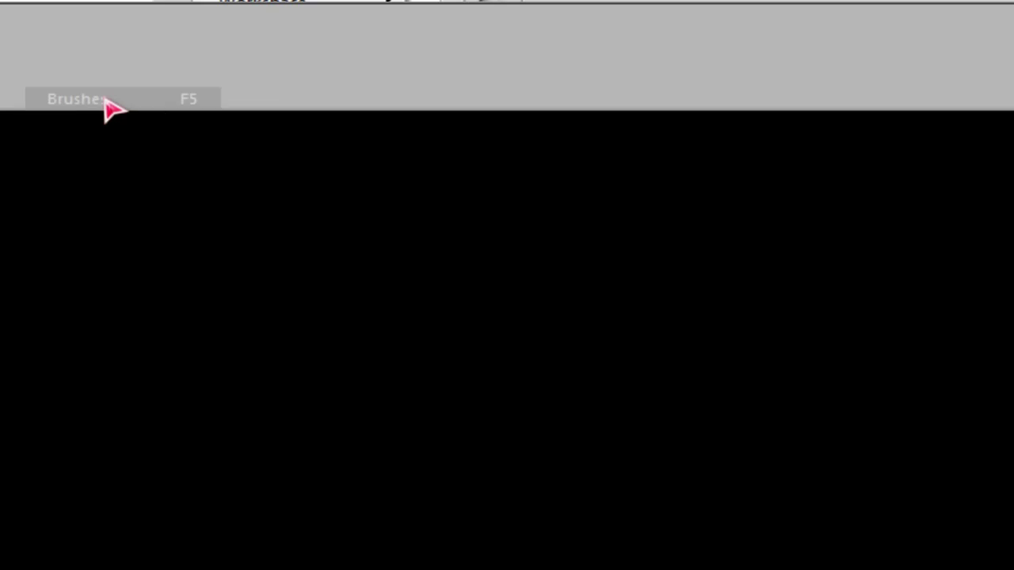
{"action": "left_click", "coordinate": [106, 102]}
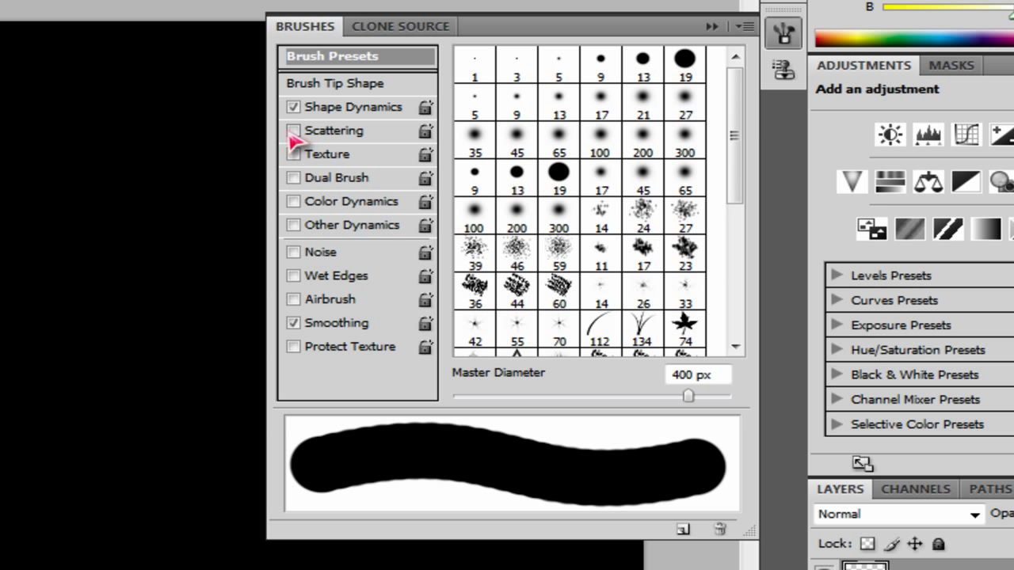
- Enable Other Dynamics and set Shape Dynamics Size Jitter to 100%, reviewing Scattering
{"action": "left_click", "coordinate": [293, 226]}
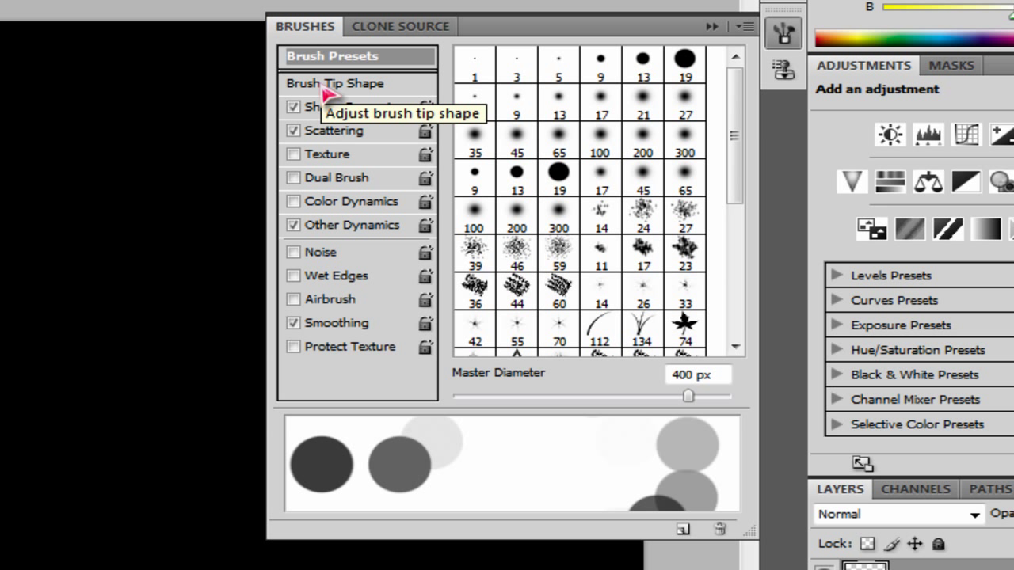
{"action": "left_click", "coordinate": [325, 108]}
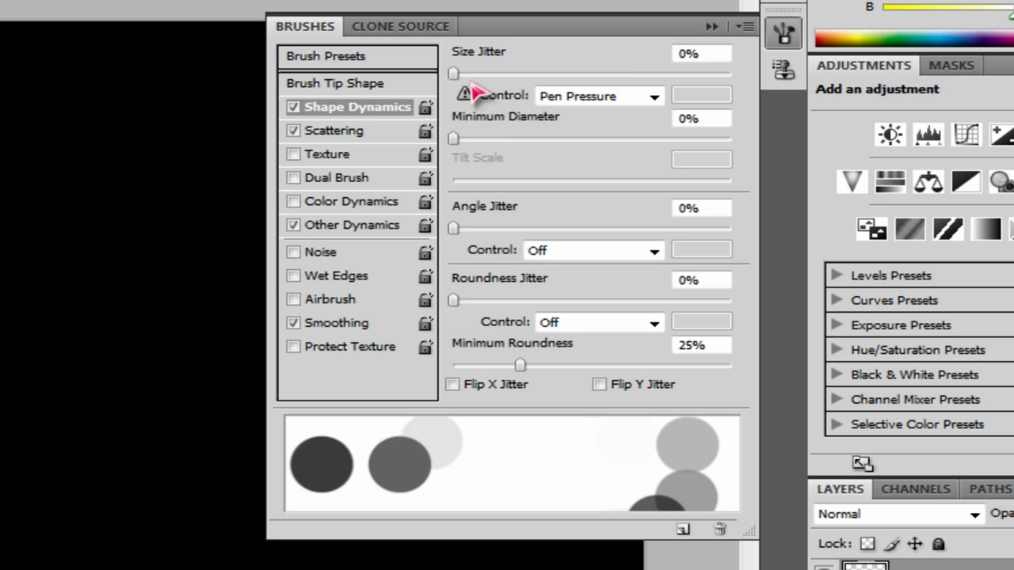
{"action": "left_click_drag", "start_coordinate": [454, 74], "coordinate": [792, 91]}
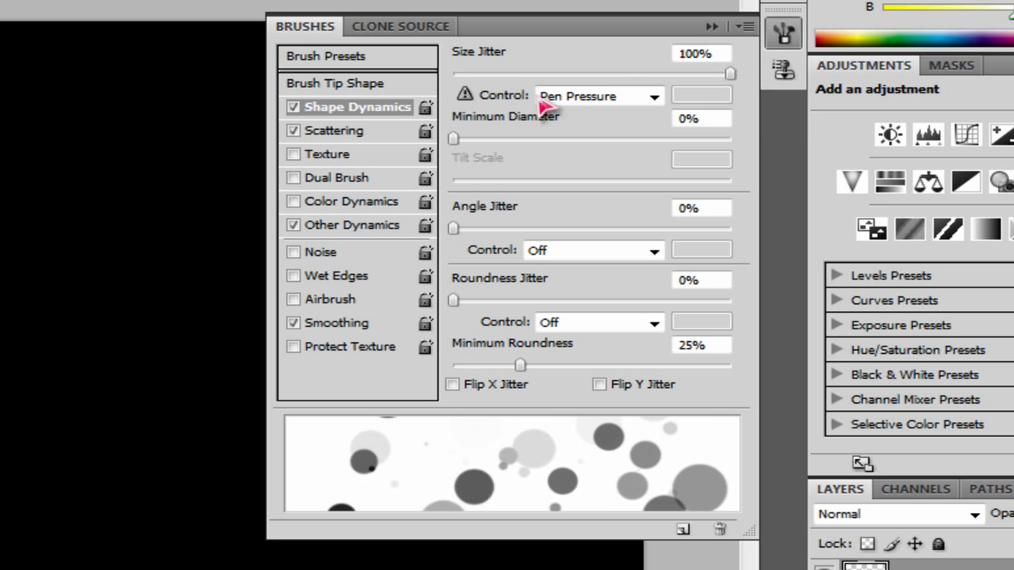
{"action": "left_click", "coordinate": [346, 137]}
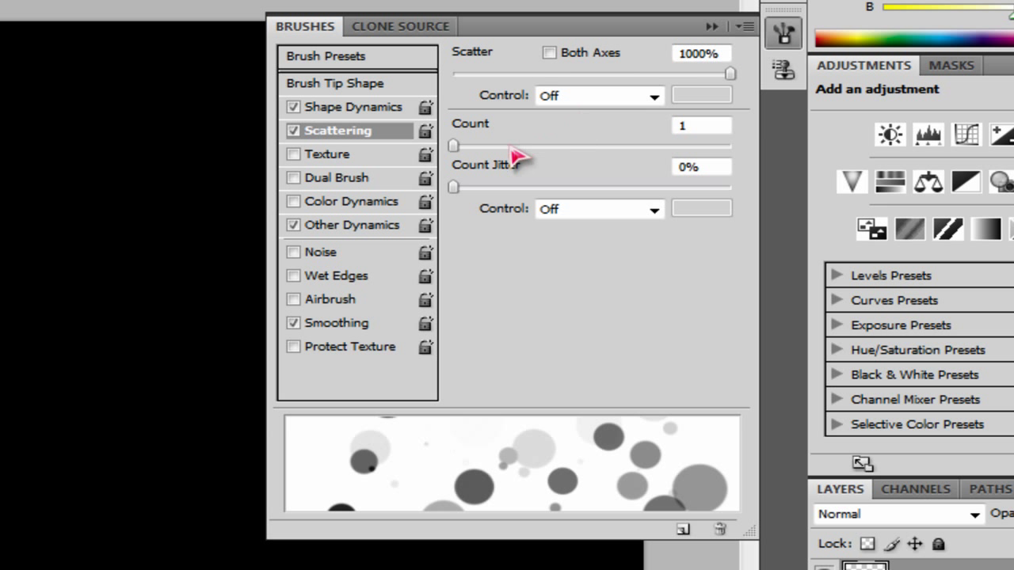
{"action": "left_click", "coordinate": [349, 225]}
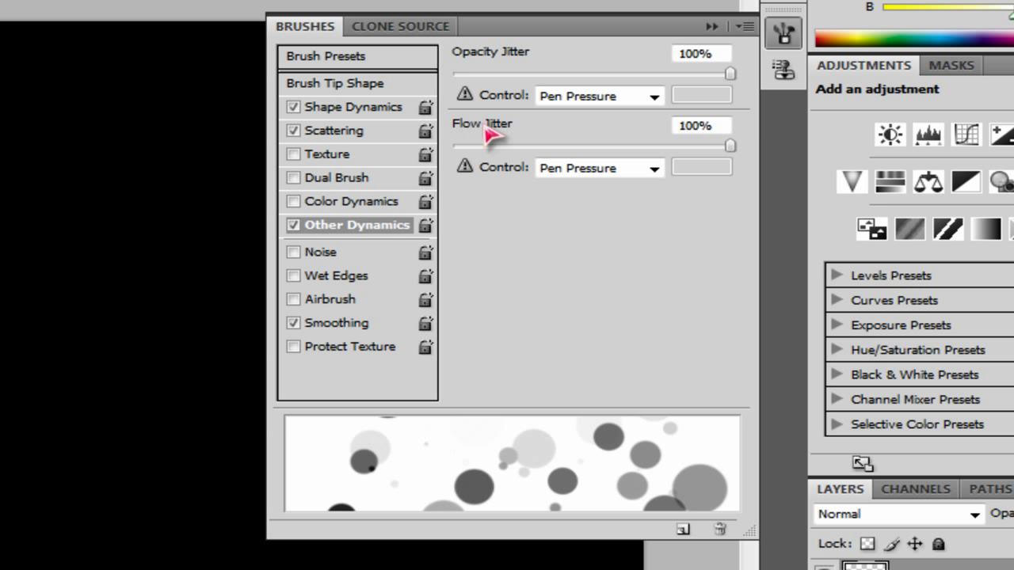
- Set the brush tip spacing to 25%
{"action": "left_click", "coordinate": [311, 85]}
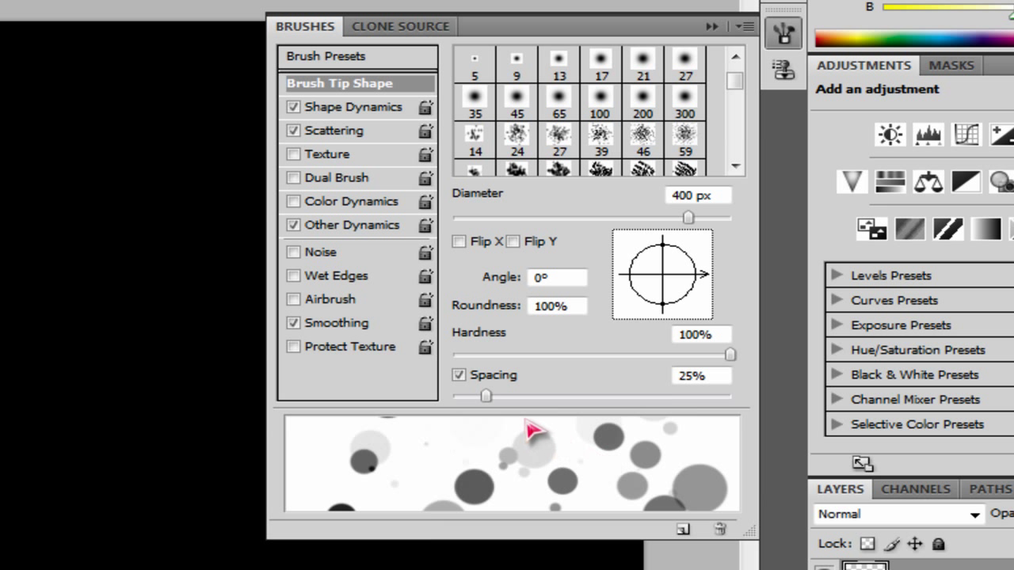
{"action": "mouse_move", "coordinate": [483, 395]}
{"action": "left_mouse_down"}
{"action": "mouse_move", "coordinate": [667, 411]}
{"action": "mouse_move", "coordinate": [449, 401]}
{"action": "mouse_move", "coordinate": [471, 399]}
{"action": "left_mouse_up"}
{"action": "left_click", "coordinate": [721, 378]}
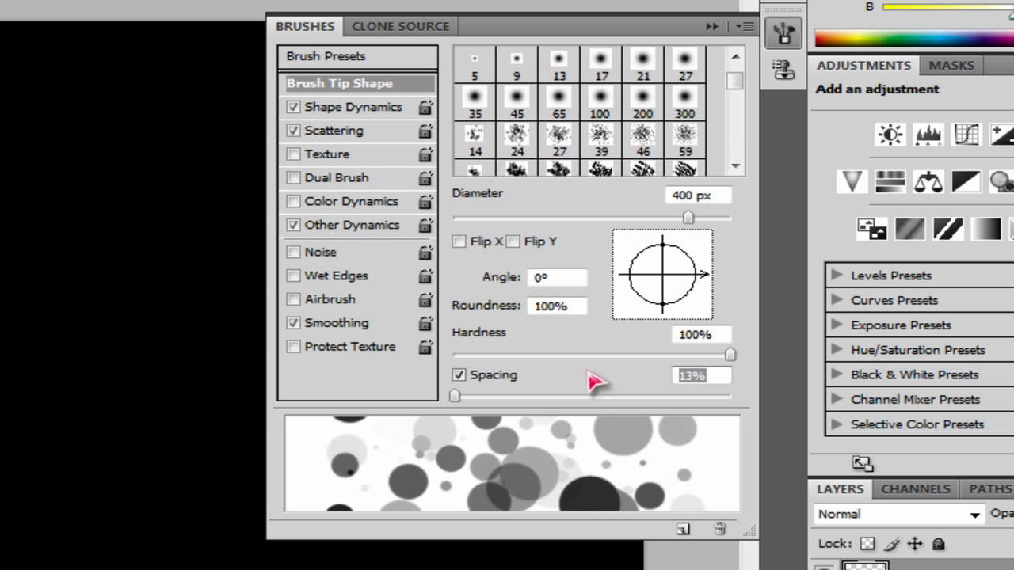
{"action": "type", "text": "25"}
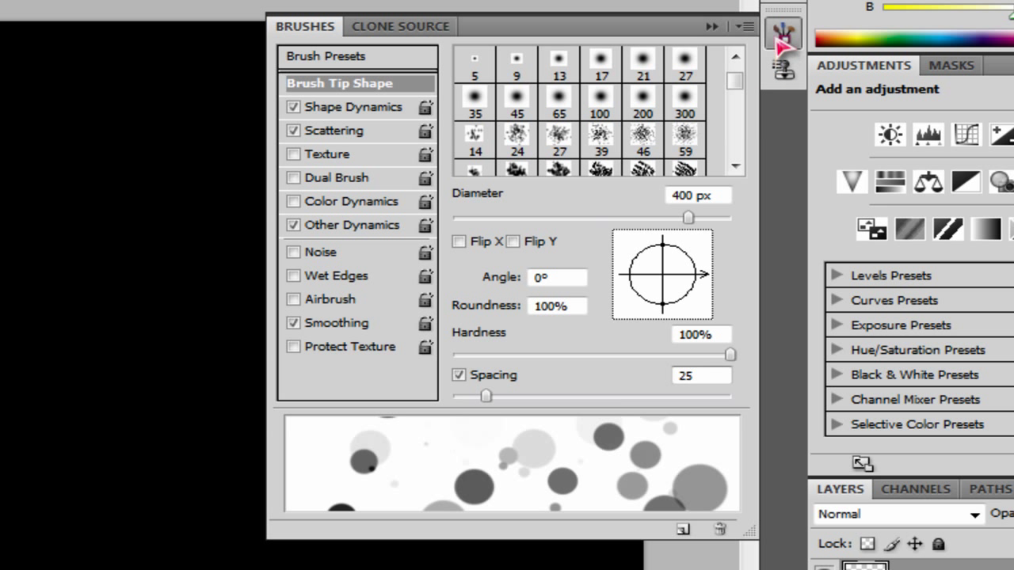
{"action": "left_click", "coordinate": [594, 378]}
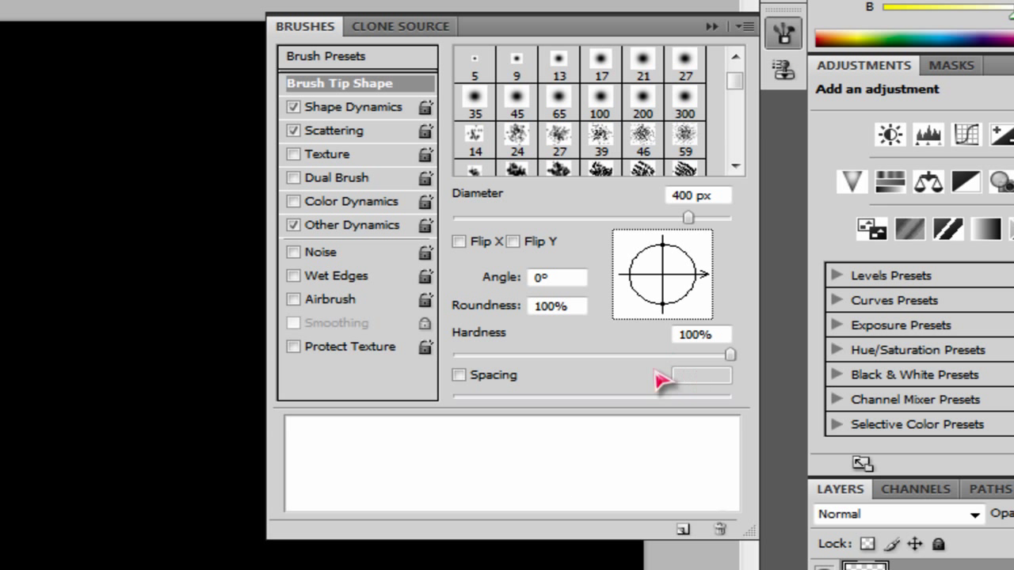
{"action": "left_click", "coordinate": [488, 378]}
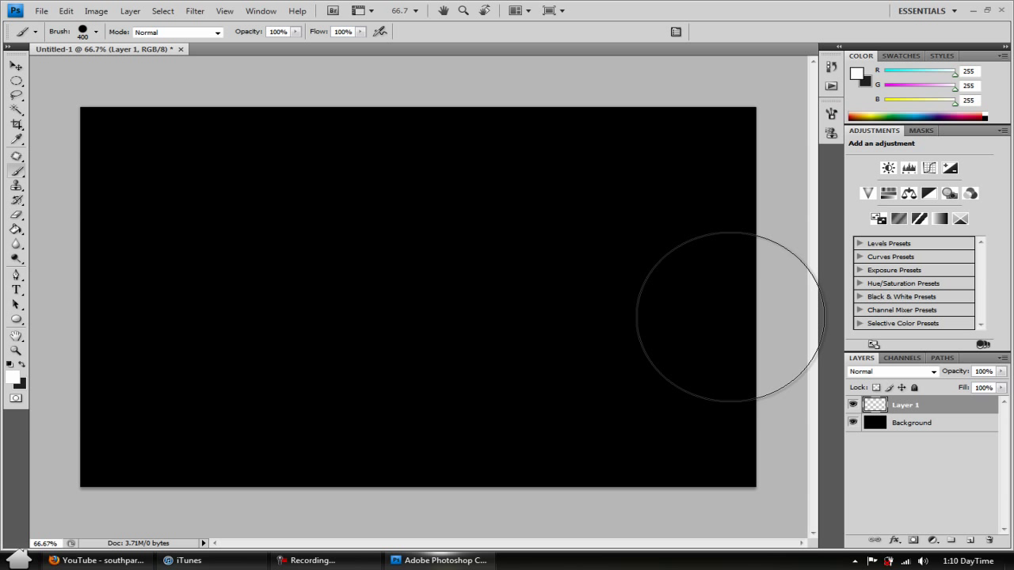
- Paint strokes of scattered light circles across Layer 1, redoing the first stroke
{"action": "left_click_drag", "start_coordinate": [730, 317], "coordinate": [53, 290]}
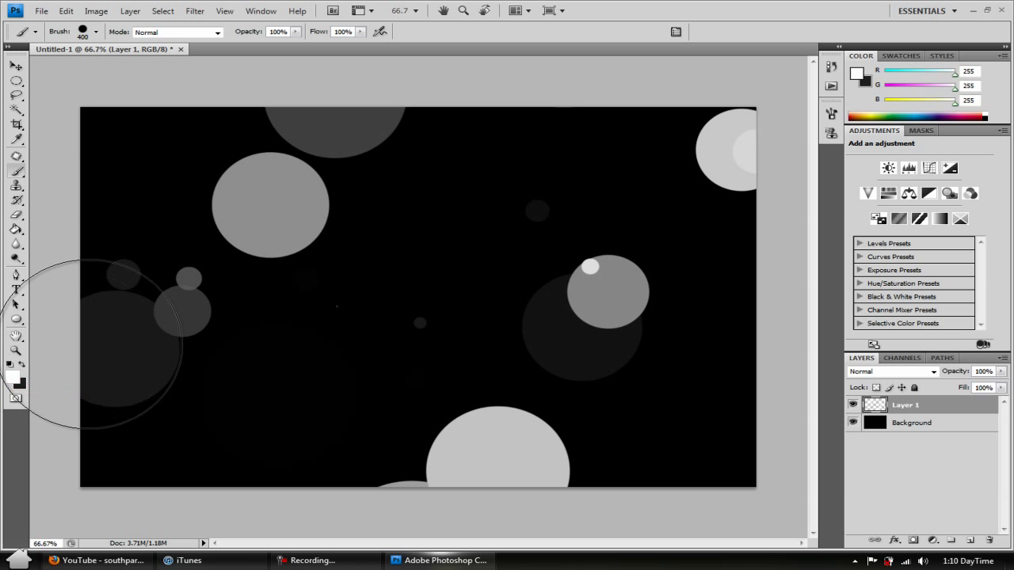
{"action": "key", "text": "ctrl+z"}
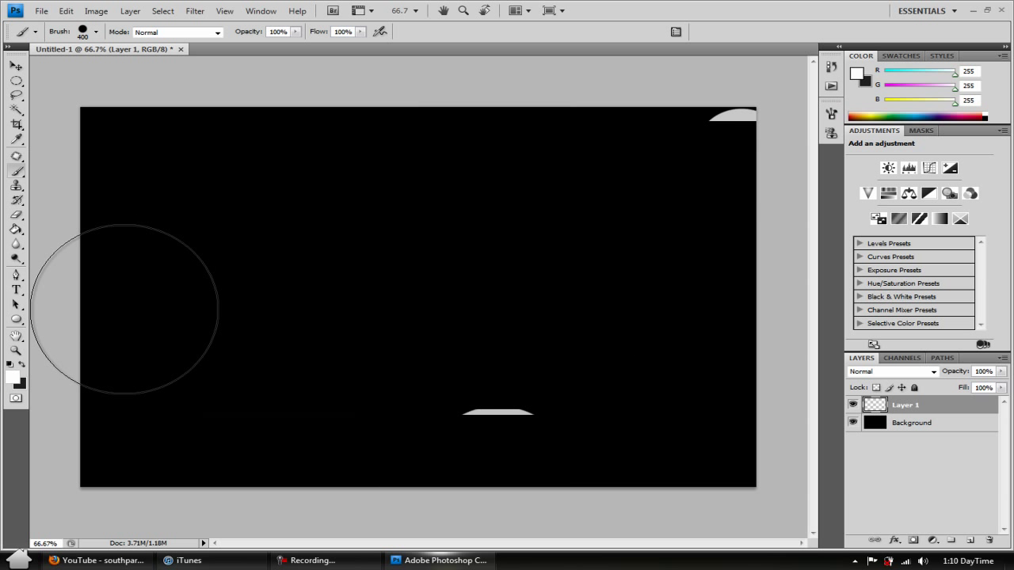
{"action": "mouse_move", "coordinate": [125, 299]}
{"action": "left_mouse_down"}
{"action": "mouse_move", "coordinate": [389, 335]}
{"action": "mouse_move", "coordinate": [593, 326]}
{"action": "mouse_move", "coordinate": [766, 362]}
{"action": "mouse_move", "coordinate": [702, 231]}
{"action": "mouse_move", "coordinate": [690, 177]}
{"action": "mouse_move", "coordinate": [608, 214]}
{"action": "mouse_move", "coordinate": [288, 430]}
{"action": "left_mouse_up"}
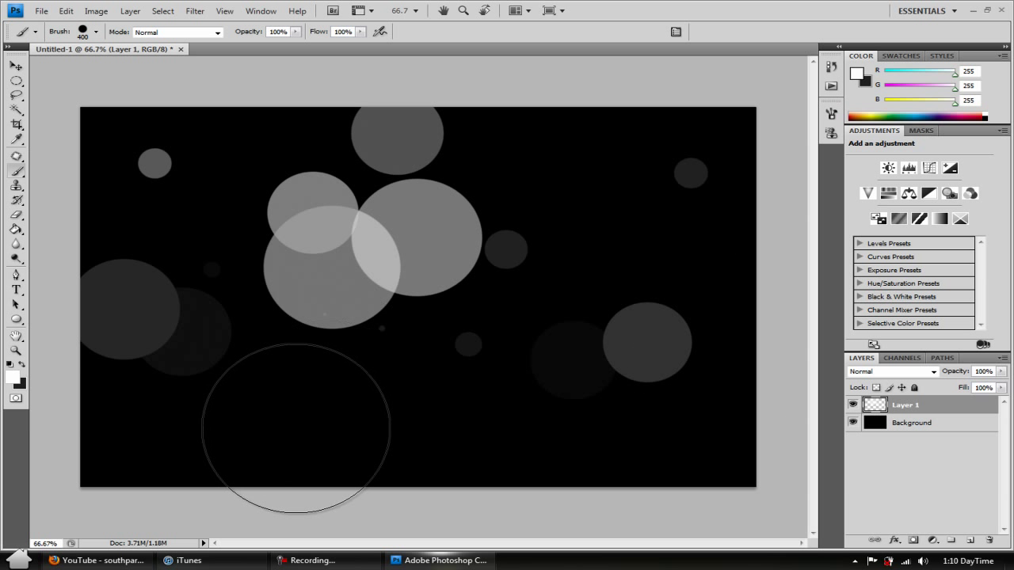
{"action": "mouse_move", "coordinate": [533, 404]}
{"action": "left_mouse_down"}
{"action": "mouse_move", "coordinate": [720, 424]}
{"action": "mouse_move", "coordinate": [903, 409]}
{"action": "mouse_move", "coordinate": [717, 312]}
{"action": "mouse_move", "coordinate": [644, 222]}
{"action": "left_mouse_up"}
{"action": "mouse_move", "coordinate": [335, 225]}
{"action": "left_mouse_down"}
{"action": "mouse_move", "coordinate": [87, 298]}
{"action": "mouse_move", "coordinate": [221, 410]}
{"action": "mouse_move", "coordinate": [216, 440]}
{"action": "mouse_move", "coordinate": [190, 436]}
{"action": "left_mouse_up"}
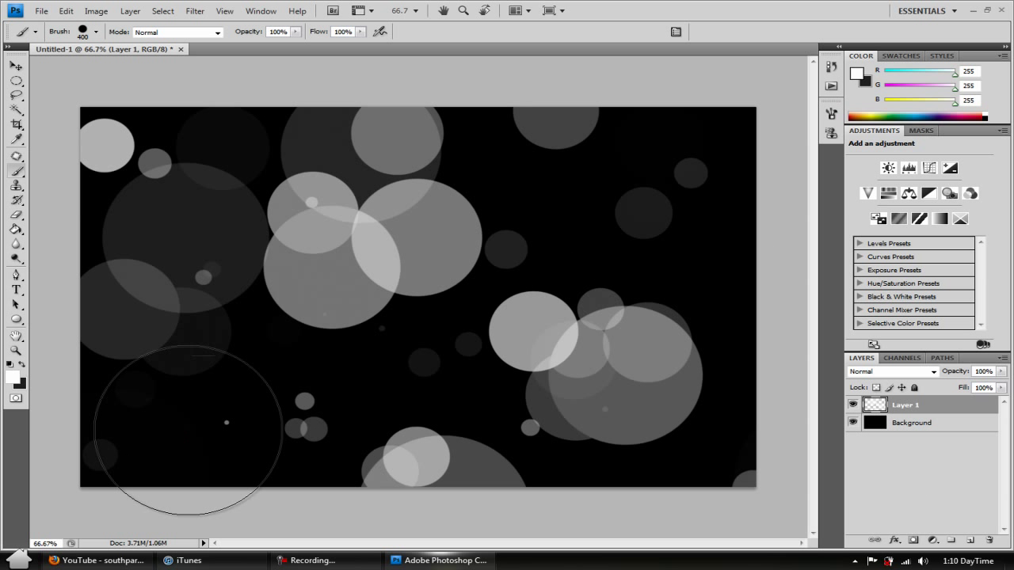
- Stamp single faint circles at the lower left, right side and lower middle
{"action": "left_click", "coordinate": [189, 430]}
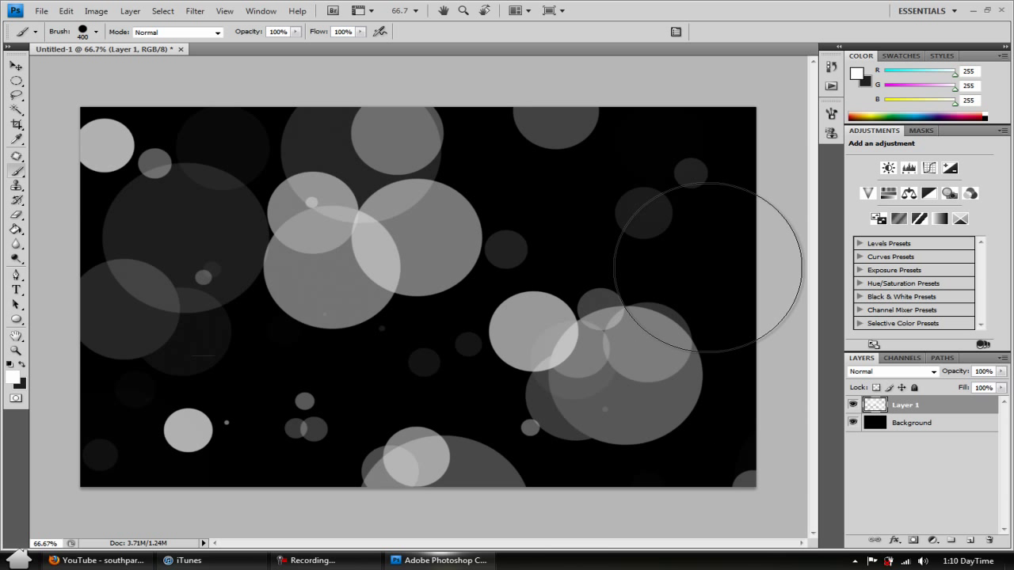
{"action": "left_click", "coordinate": [696, 270]}
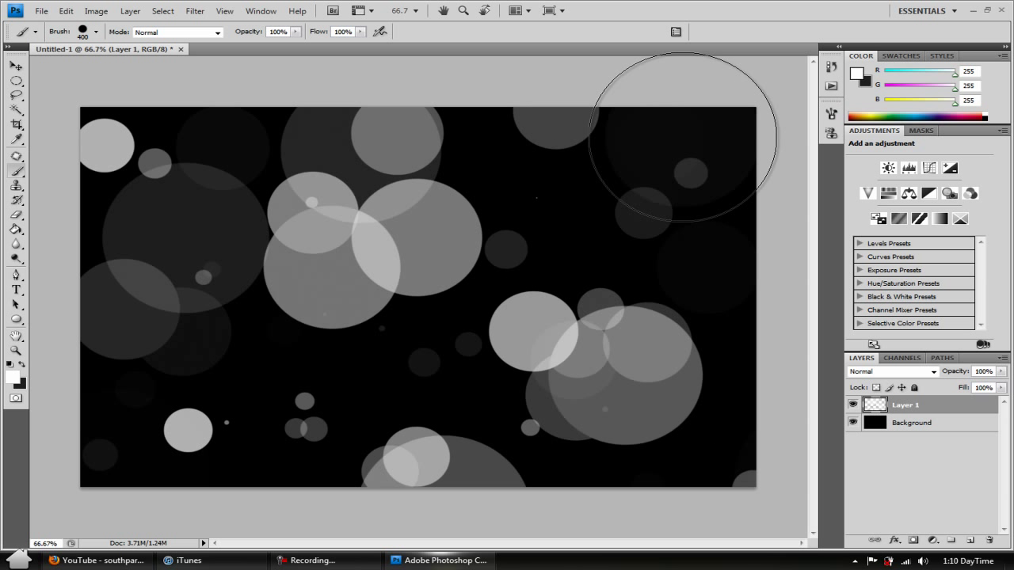
{"action": "left_click", "coordinate": [573, 280]}
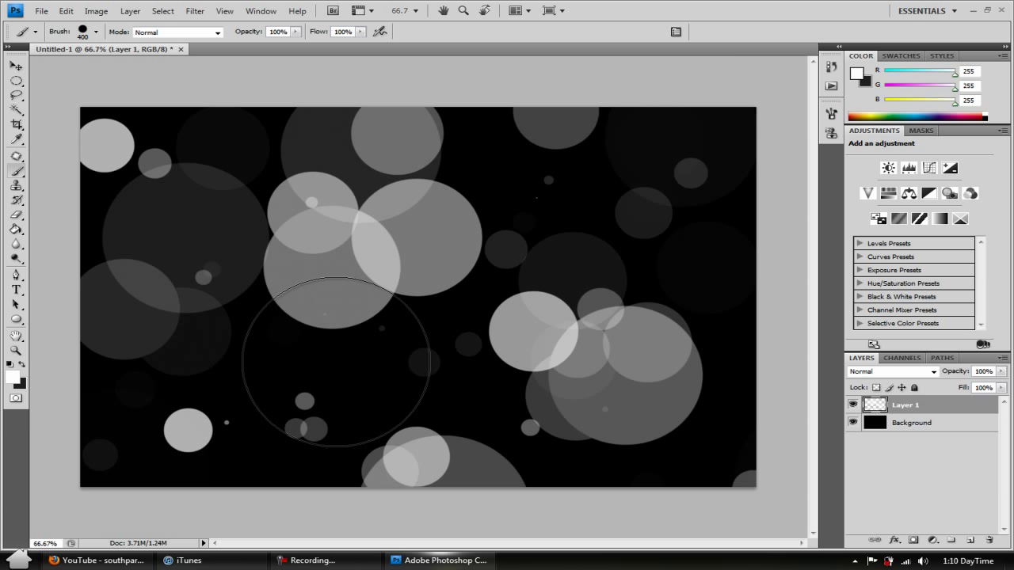
{"action": "left_click", "coordinate": [331, 366]}
{"action": "left_click", "coordinate": [228, 466]}
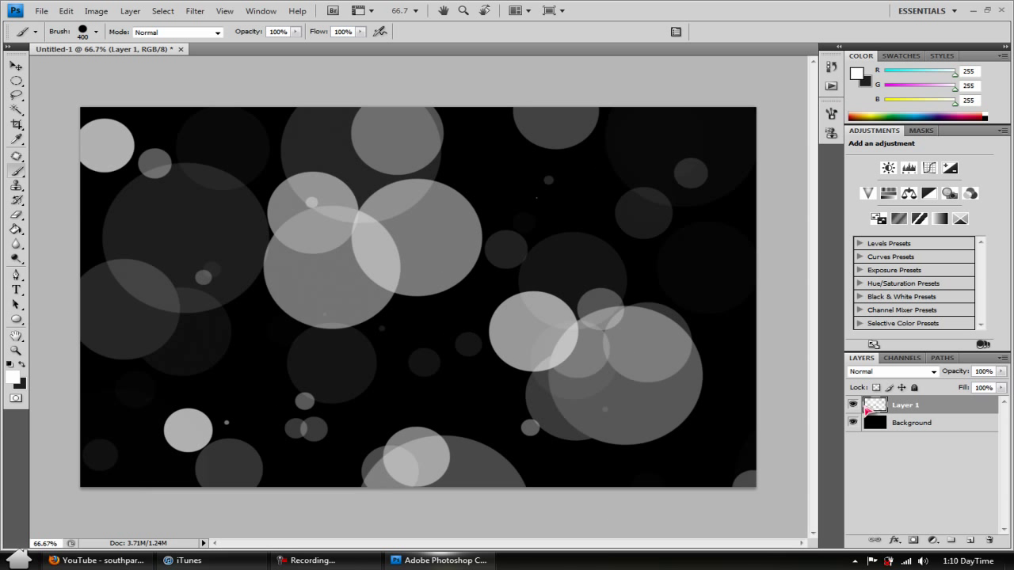
{"action": "left_click", "coordinate": [945, 426], "text": "shift"}
{"action": "right_click", "coordinate": [943, 424]}
{"action": "left_click", "coordinate": [939, 388]}
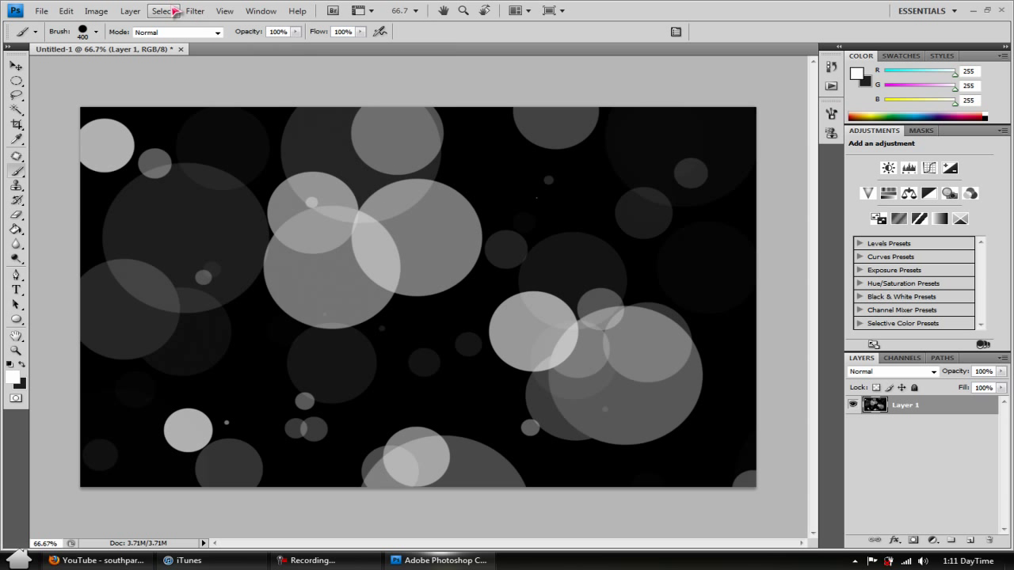
{"action": "key", "text": "ctrl+z"}
{"action": "left_click", "coordinate": [957, 404]}
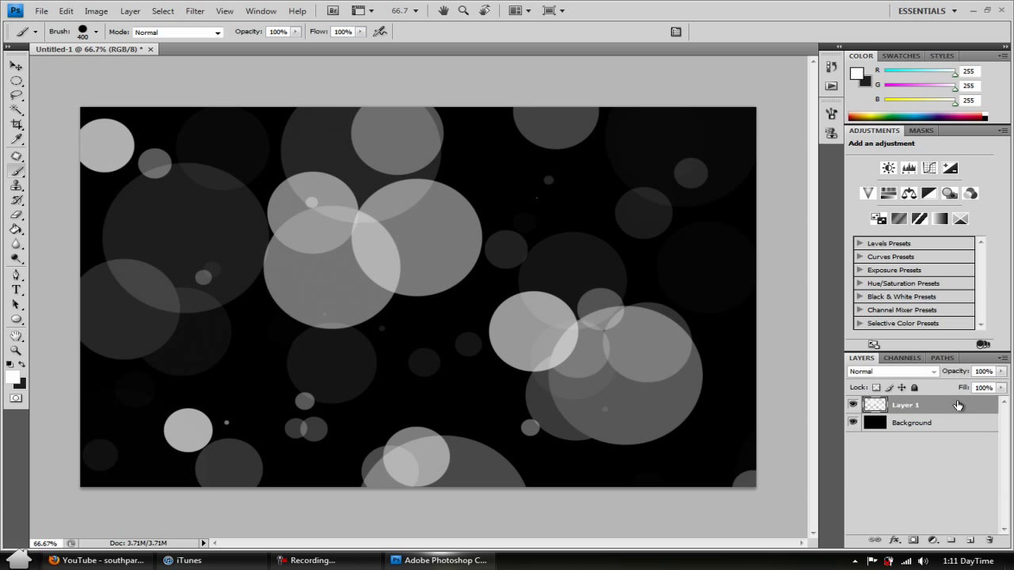
- Apply a 22-pixel Gaussian Blur to Layer 1, then also select the Background
{"action": "left_click", "coordinate": [205, 11]}
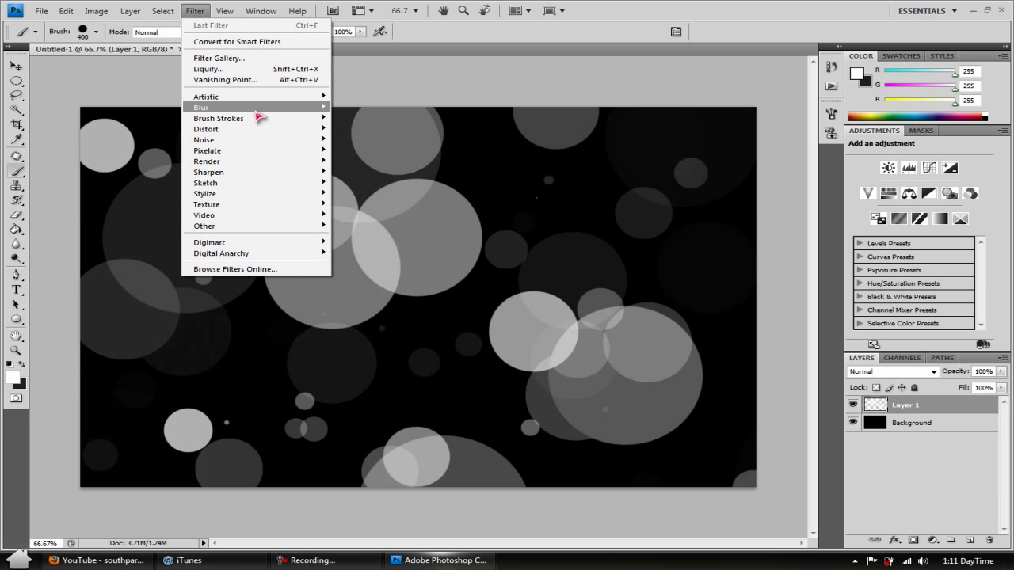
{"action": "mouse_move", "coordinate": [287, 117]}
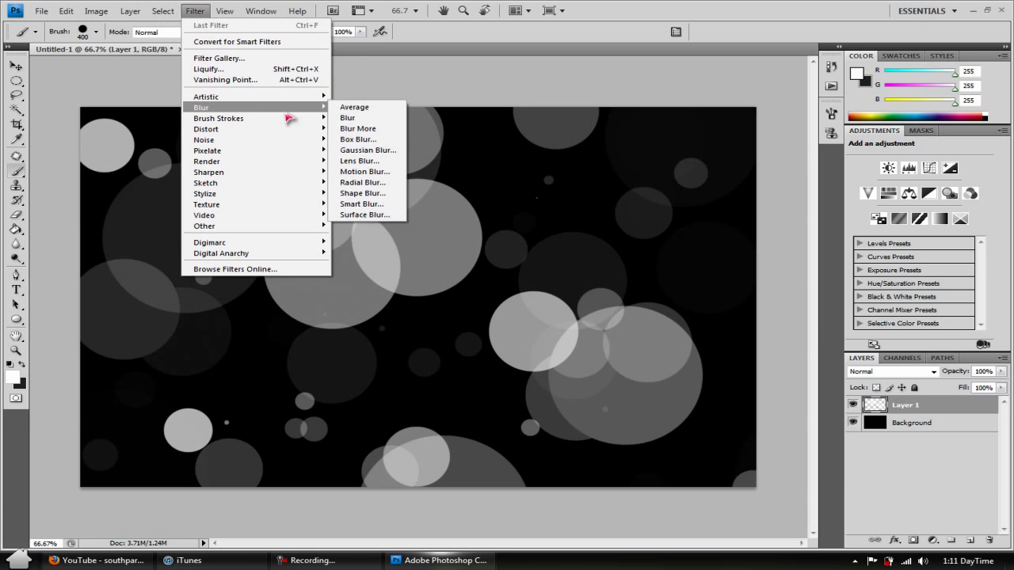
{"action": "left_click", "coordinate": [366, 150]}
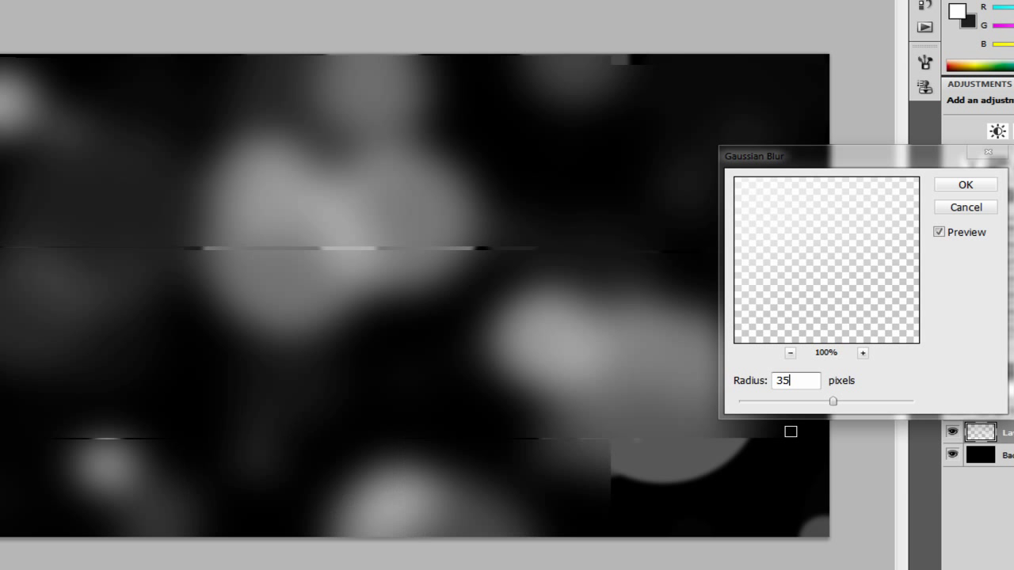
{"action": "key", "text": "BackSpace"}
{"action": "key", "text": "BackSpace"}
{"action": "type", "text": "2"}
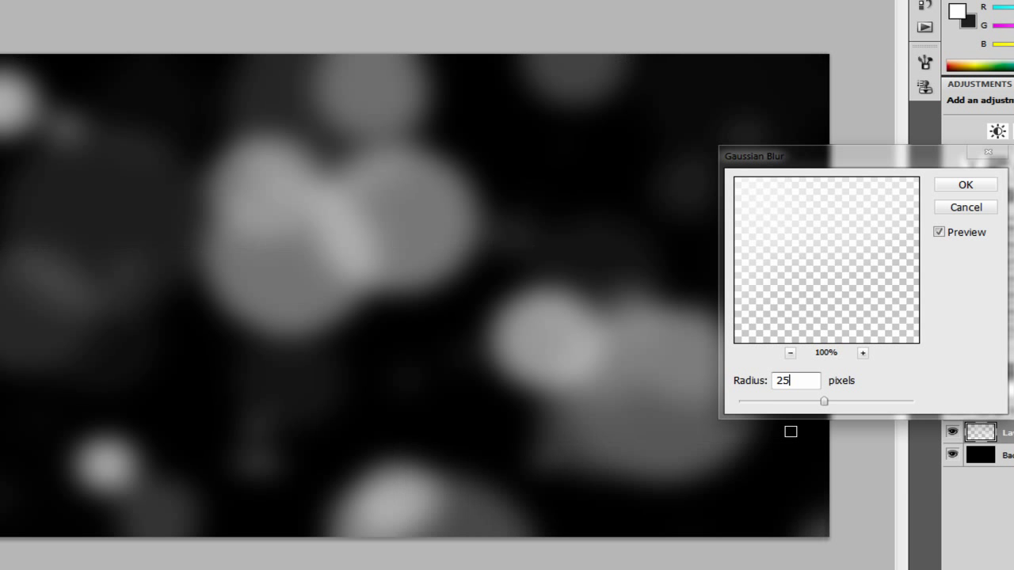
{"action": "type", "text": "2"}
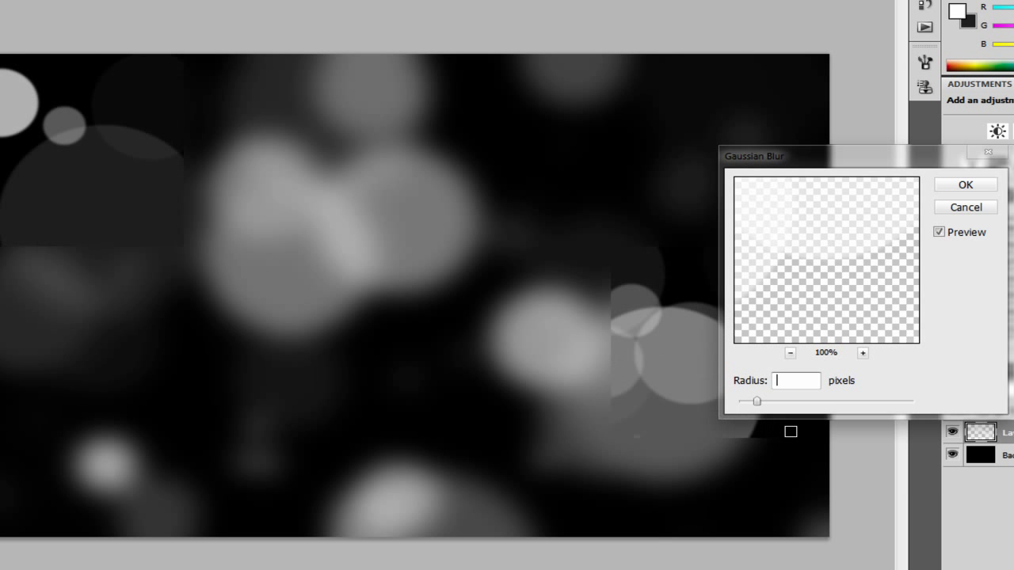
{"action": "key", "text": "Return"}
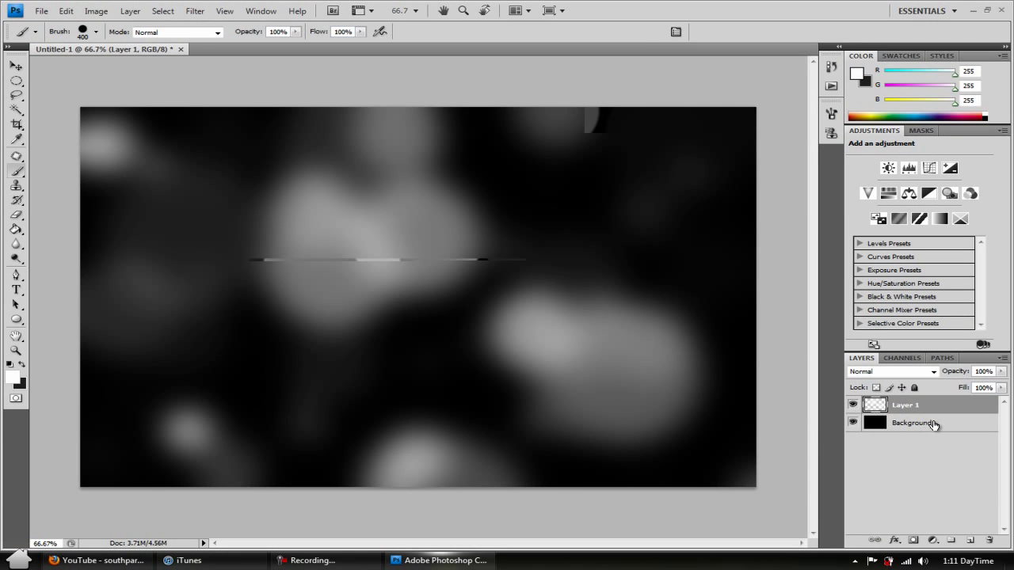
{"action": "left_click", "coordinate": [934, 425], "text": "shift"}
- Merge Layer 1 with the Background and add an empty Layer 2 on top
{"action": "right_click", "coordinate": [934, 424]}
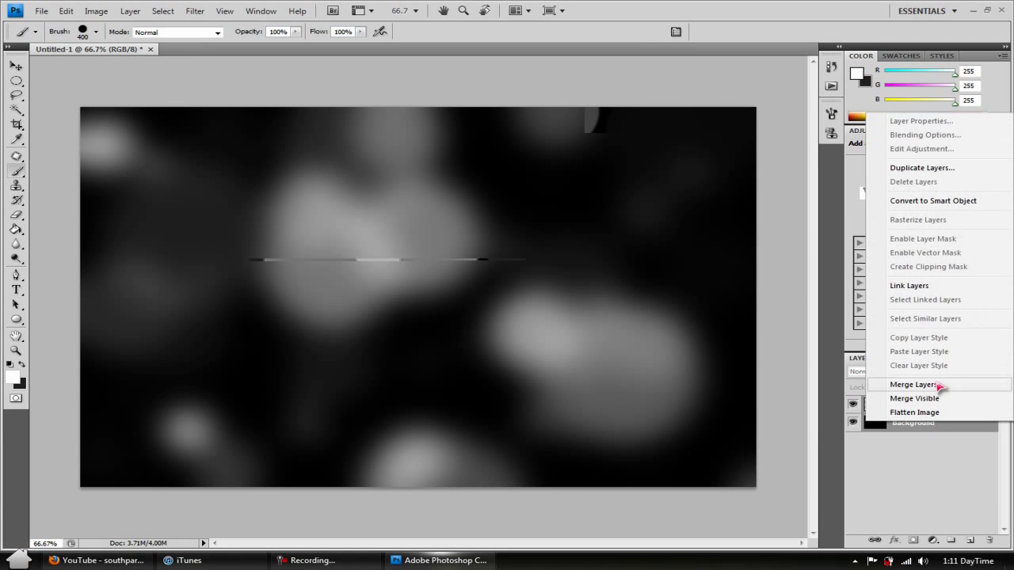
{"action": "left_click", "coordinate": [874, 386]}
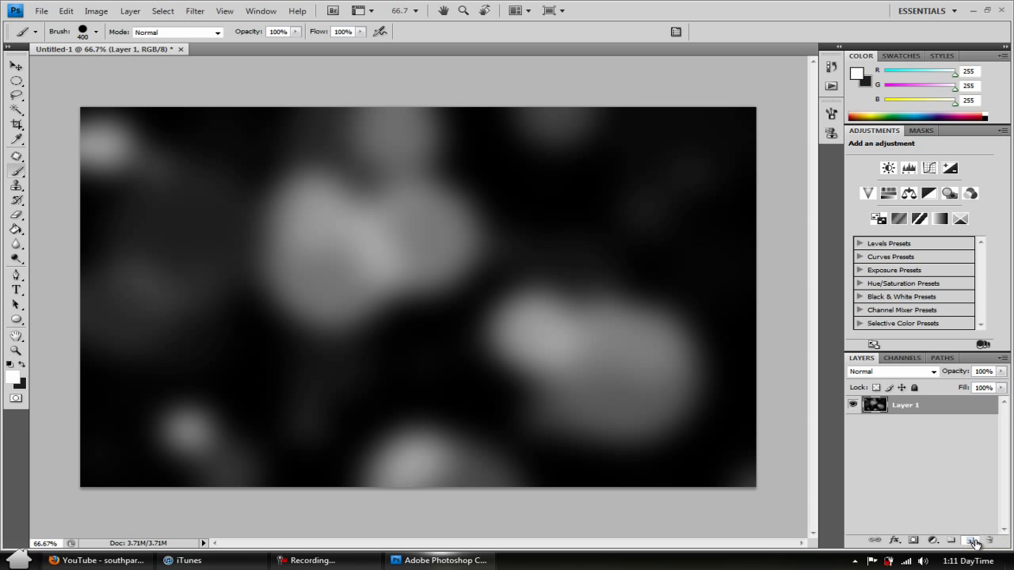
{"action": "left_click", "coordinate": [973, 540]}
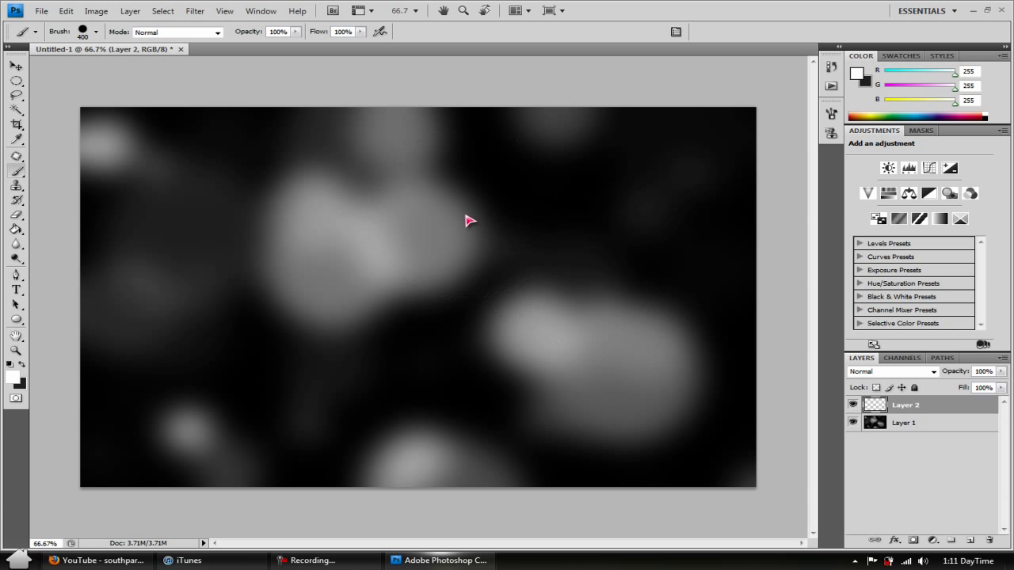
- Shrink the brush to 116 px and test a circle, undoing it
{"action": "left_click", "coordinate": [97, 34]}
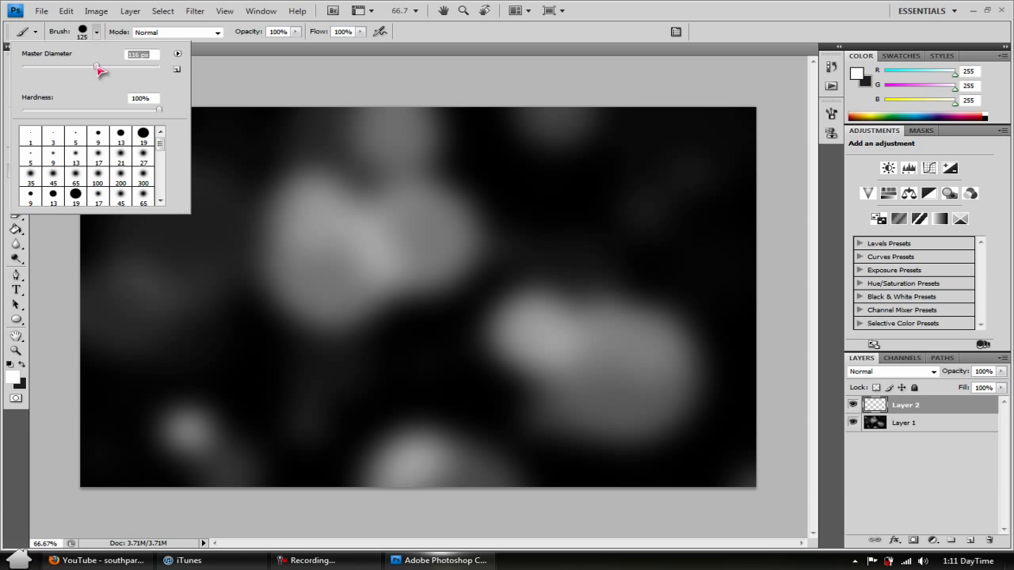
{"action": "key", "text": "Return"}
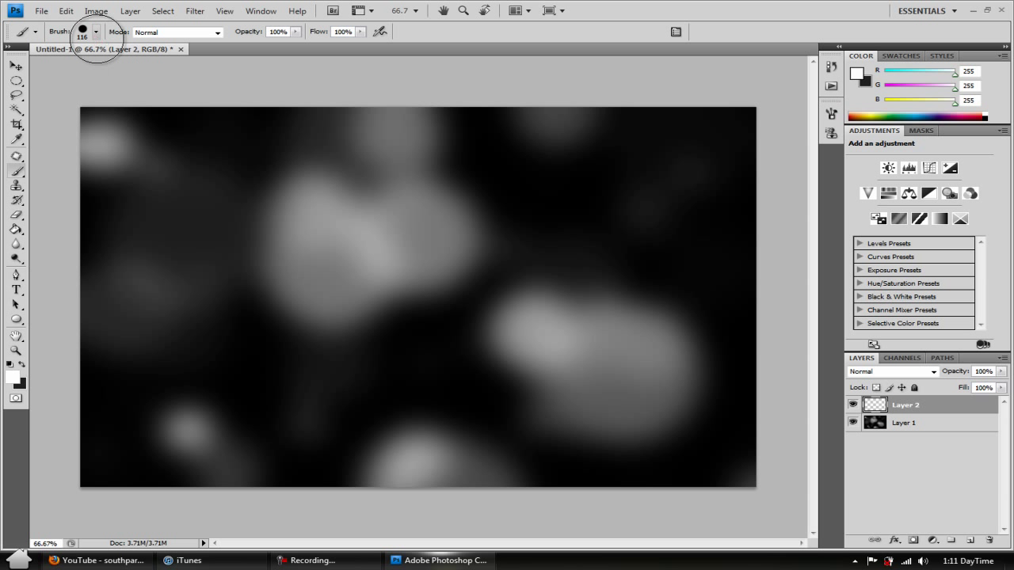
{"action": "left_click", "coordinate": [80, 331]}
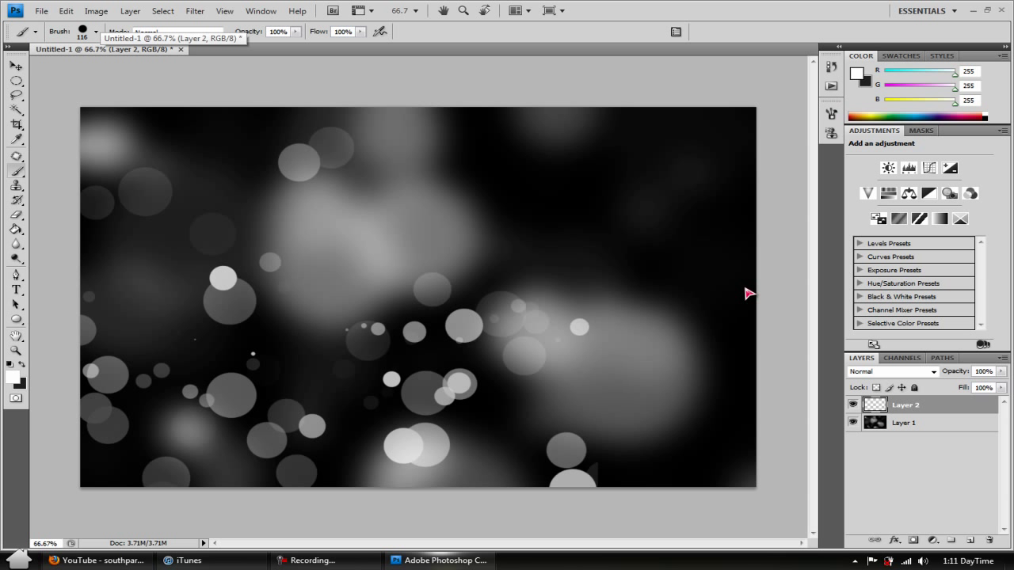
{"action": "key", "text": "ctrl+z"}
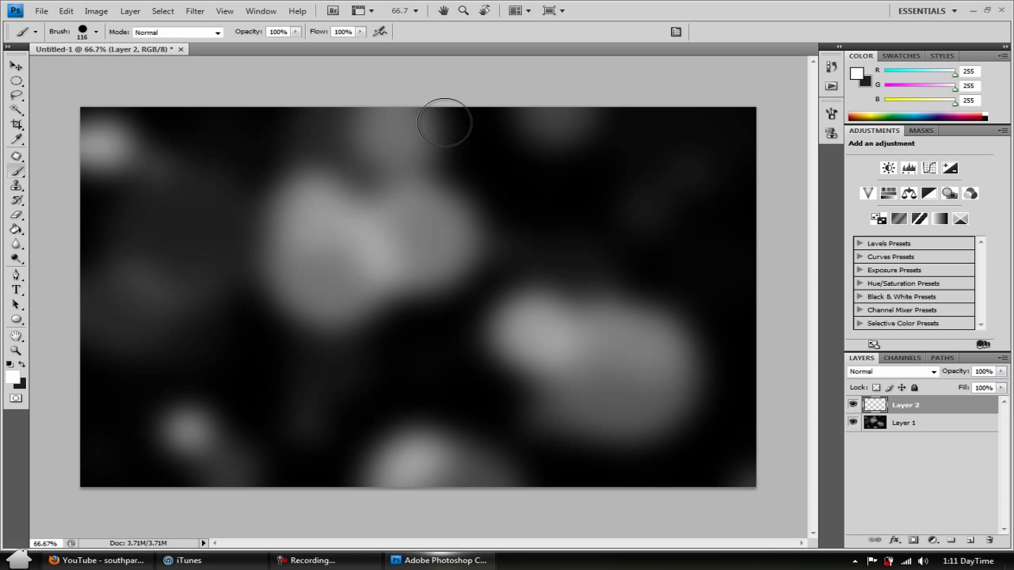
- Paint small circles along the top, left side, centre and right of Layer 2
{"action": "mouse_move", "coordinate": [464, 124]}
{"action": "left_mouse_down"}
{"action": "mouse_move", "coordinate": [534, 187]}
{"action": "mouse_move", "coordinate": [596, 221]}
{"action": "left_mouse_up"}
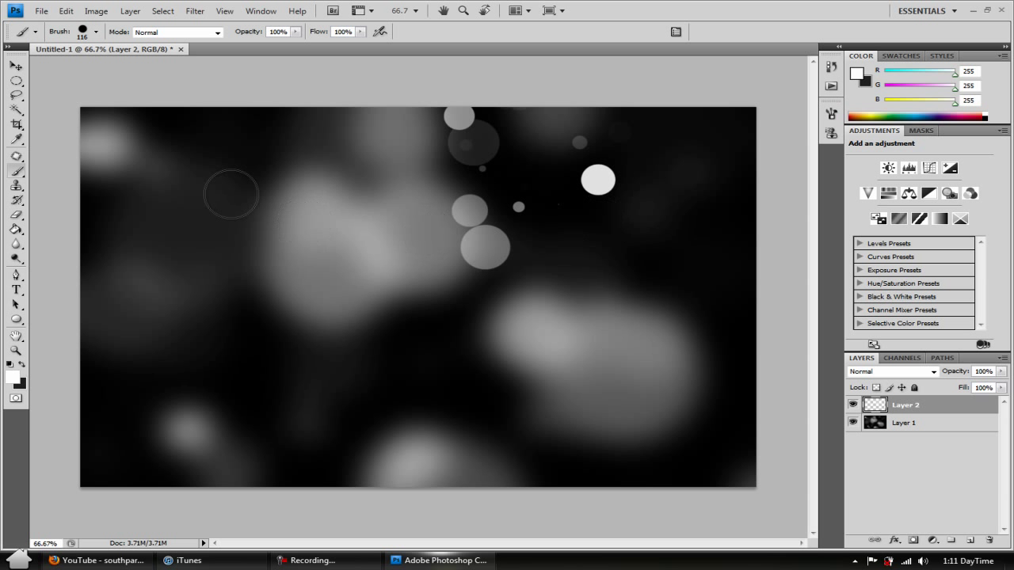
{"action": "mouse_move", "coordinate": [193, 118]}
{"action": "left_mouse_down"}
{"action": "mouse_move", "coordinate": [296, 245]}
{"action": "mouse_move", "coordinate": [140, 500]}
{"action": "left_mouse_up"}
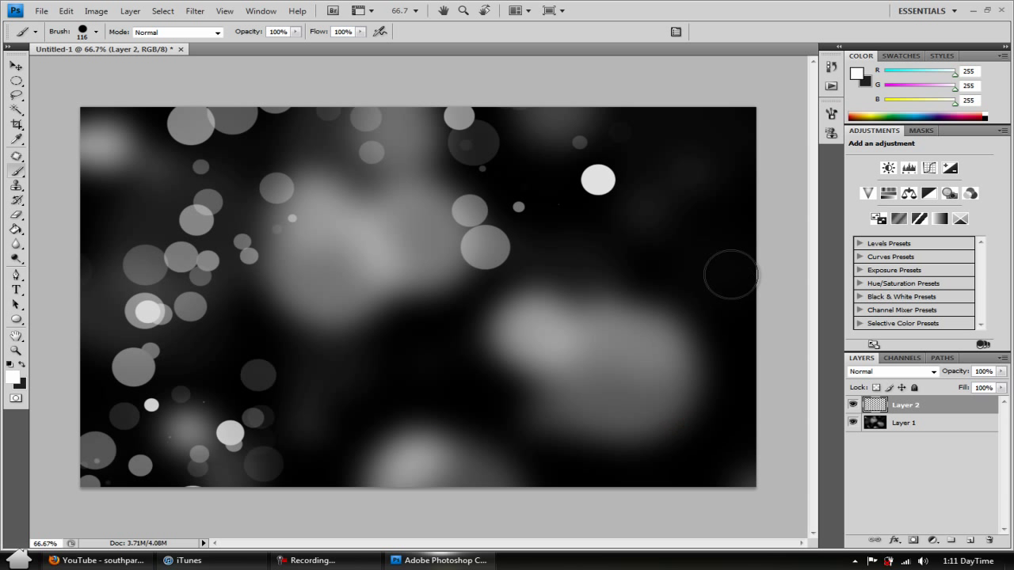
{"action": "left_click", "coordinate": [730, 130]}
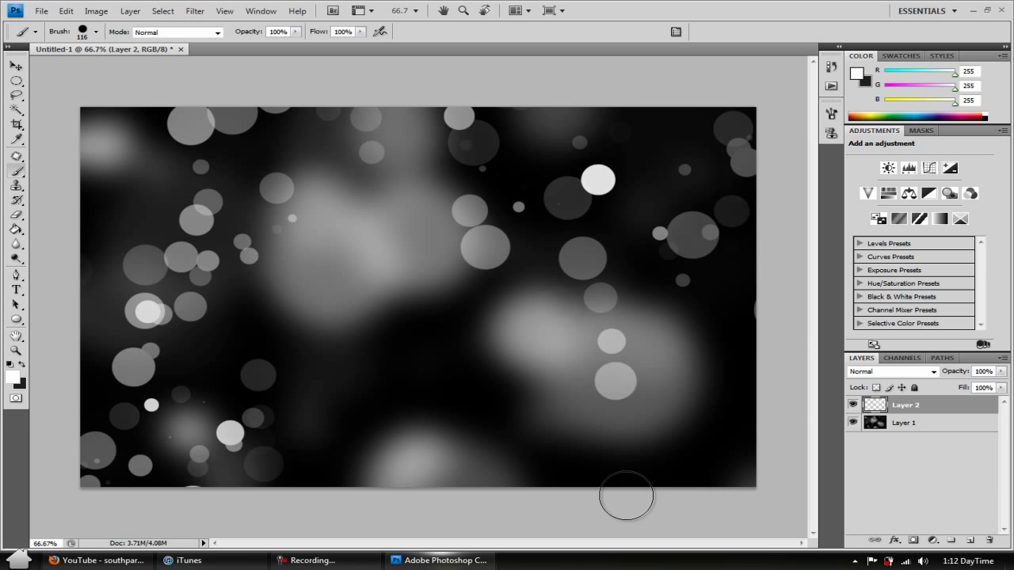
{"action": "mouse_move", "coordinate": [465, 403]}
{"action": "left_mouse_down"}
{"action": "mouse_move", "coordinate": [365, 343]}
{"action": "mouse_move", "coordinate": [331, 459]}
{"action": "mouse_move", "coordinate": [311, 484]}
{"action": "mouse_move", "coordinate": [338, 370]}
{"action": "left_mouse_up"}
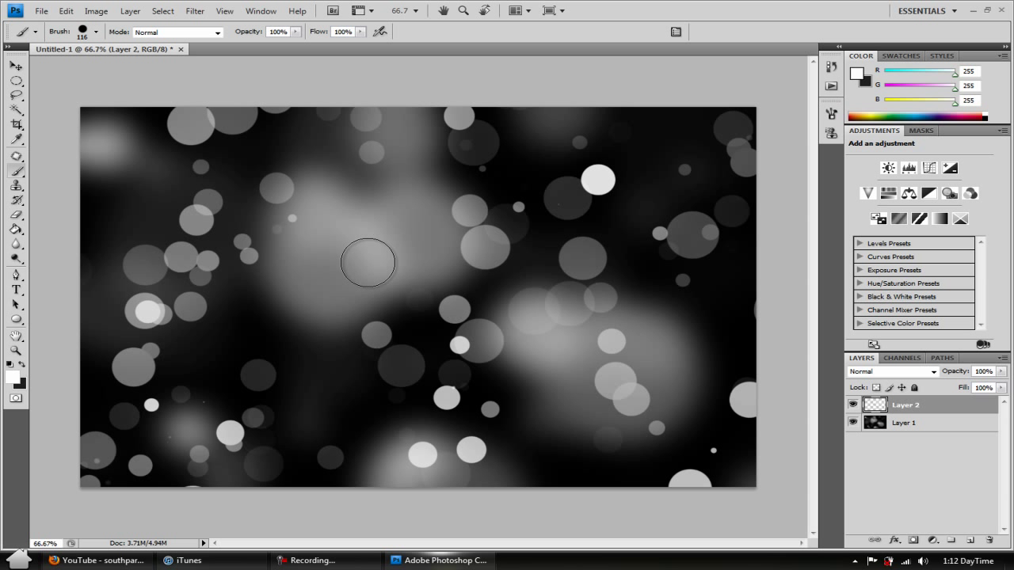
{"action": "left_click", "coordinate": [198, 199]}
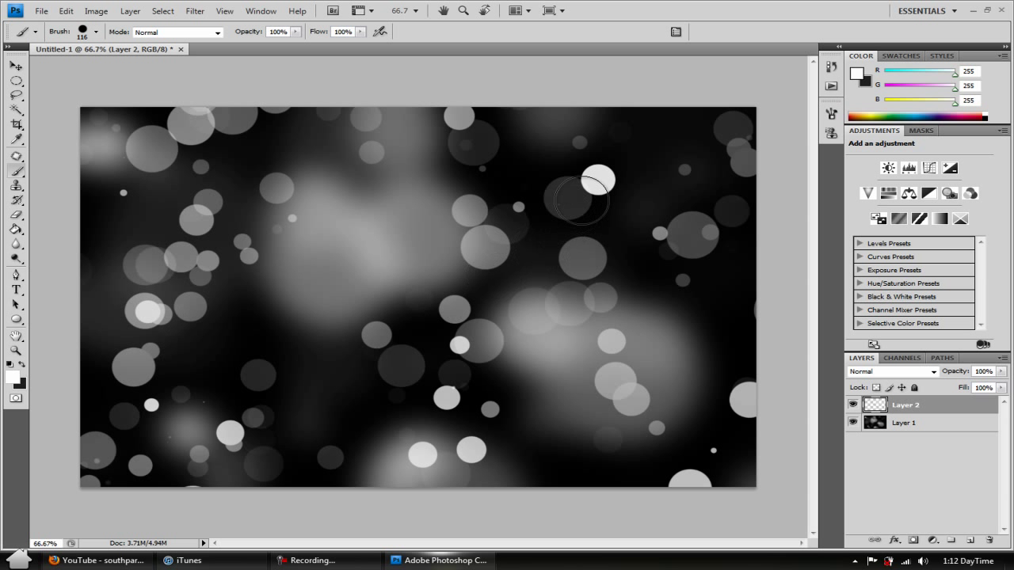
{"action": "left_click", "coordinate": [531, 183]}
{"action": "left_click_drag", "start_coordinate": [532, 186], "coordinate": [539, 231]}
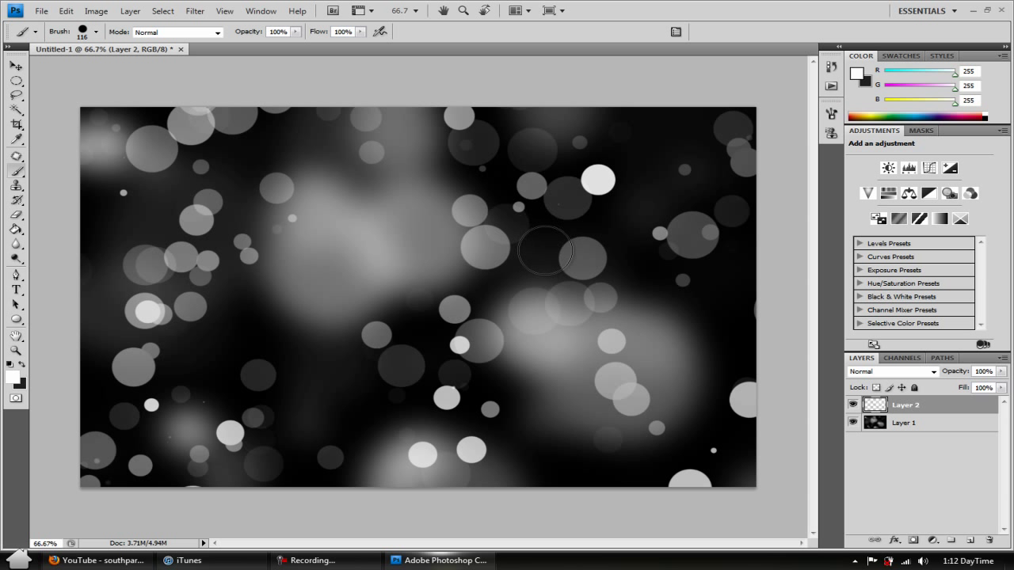
{"action": "left_click", "coordinate": [717, 309]}
{"action": "mouse_move", "coordinate": [661, 400]}
{"action": "left_mouse_down"}
{"action": "mouse_move", "coordinate": [562, 480]}
{"action": "mouse_move", "coordinate": [571, 381]}
{"action": "mouse_move", "coordinate": [294, 297]}
{"action": "left_mouse_up"}
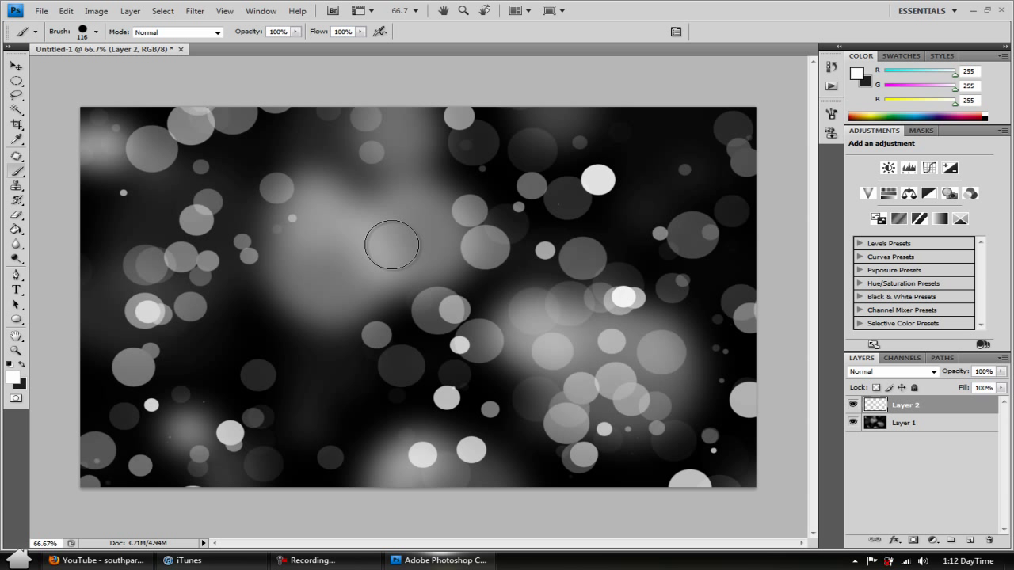
- Undo the last strokes, then add a large white circle and grey circles near the bottom
{"action": "key", "text": "ctrl+alt+z"}
{"action": "key", "text": "ctrl+alt+z"}
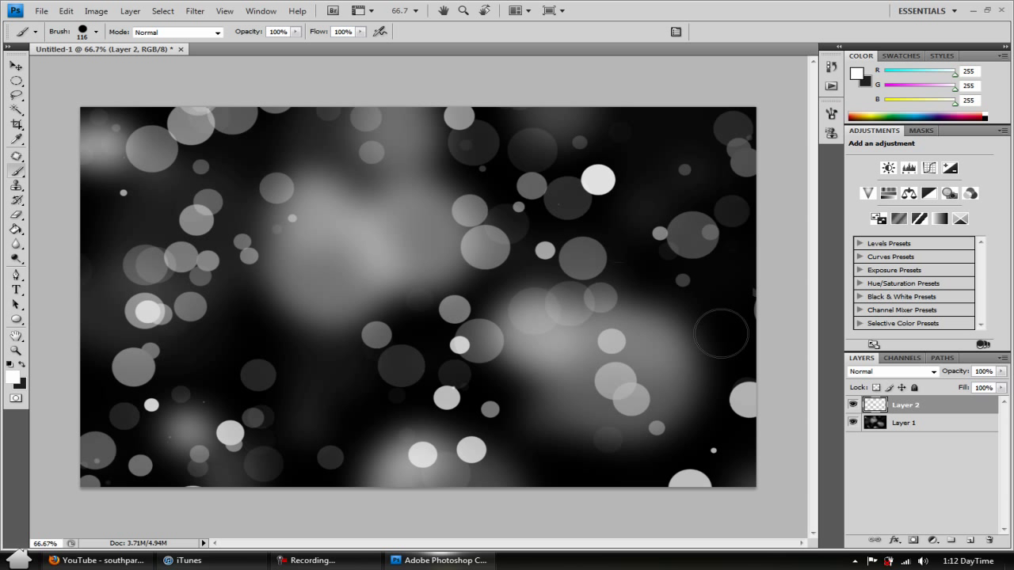
{"action": "left_click", "coordinate": [721, 299]}
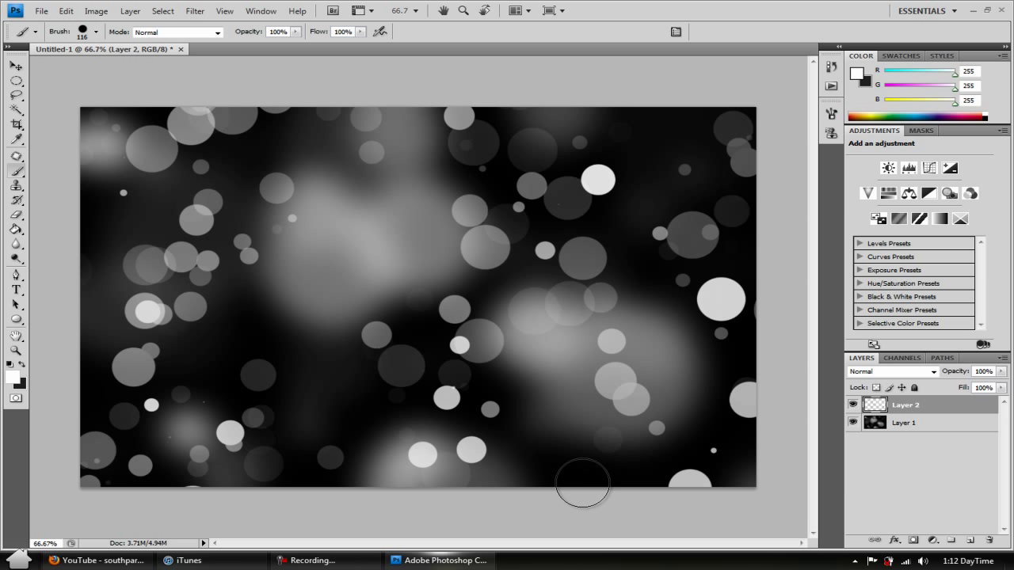
{"action": "left_click", "coordinate": [649, 481]}
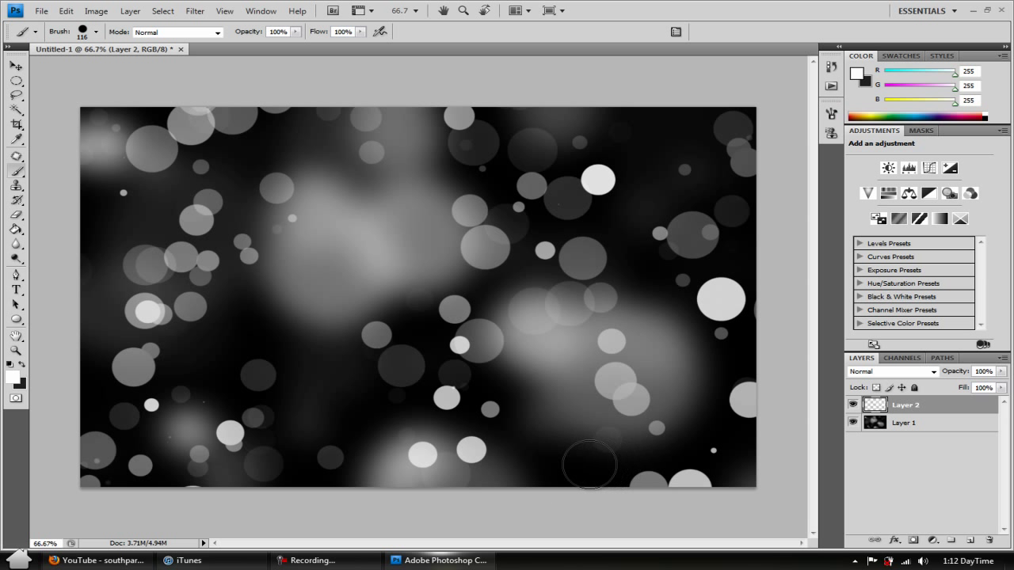
{"action": "left_click", "coordinate": [578, 467]}
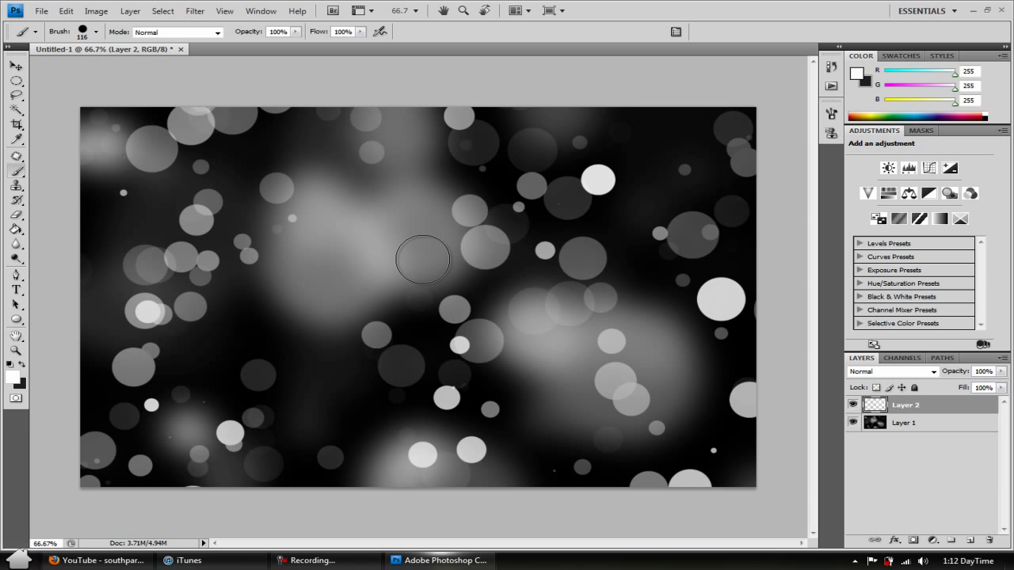
- Apply a 15-pixel Gaussian Blur to the new circles
{"action": "left_click", "coordinate": [202, 11]}
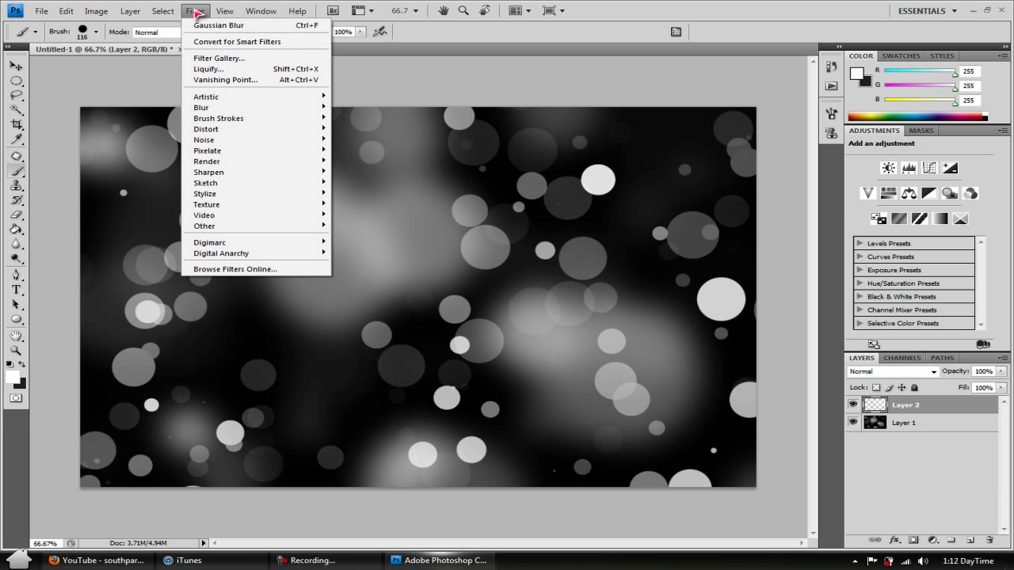
{"action": "mouse_move", "coordinate": [240, 115]}
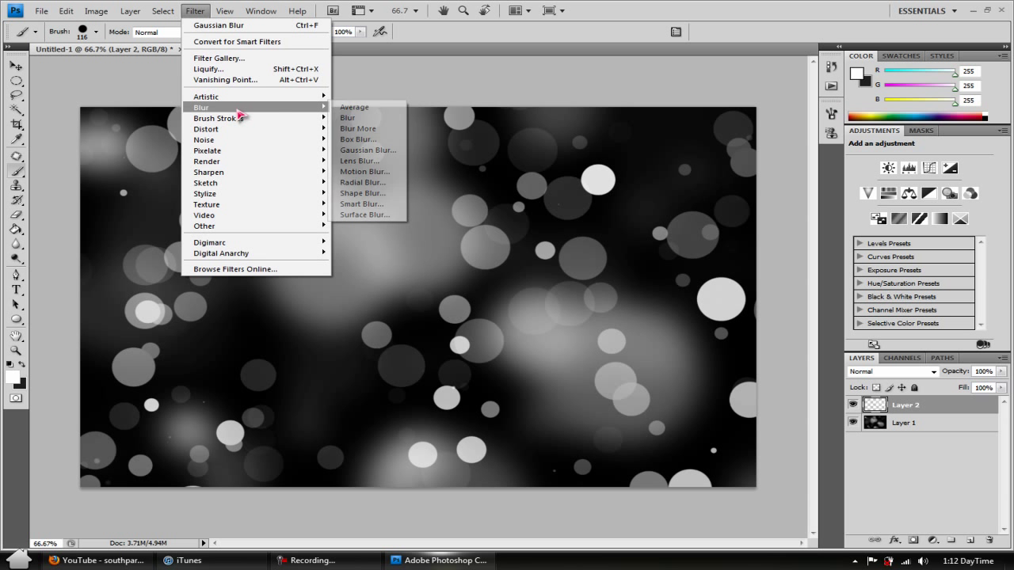
{"action": "left_click", "coordinate": [372, 150]}
{"action": "key", "text": "BackSpace"}
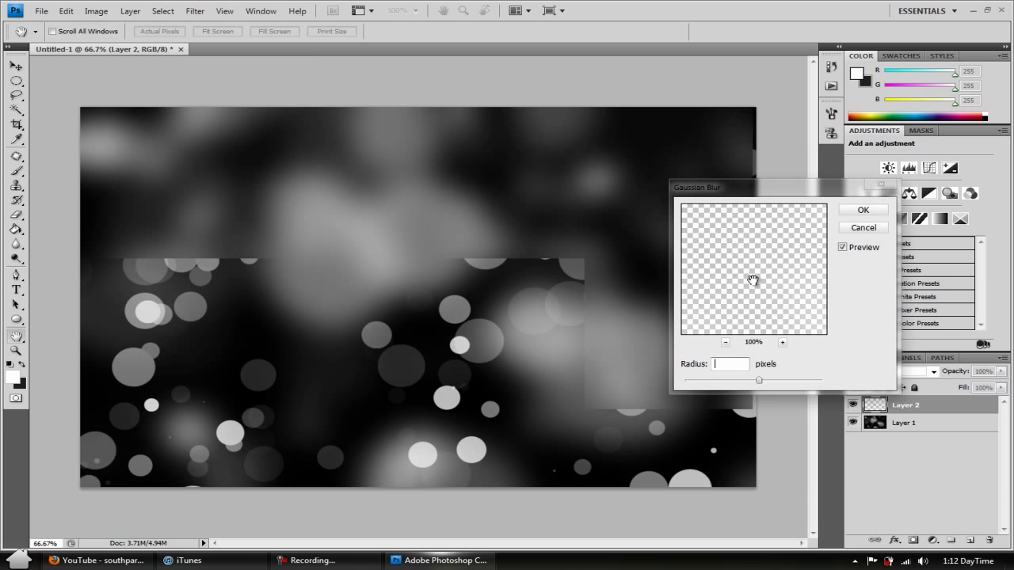
{"action": "type", "text": "25"}
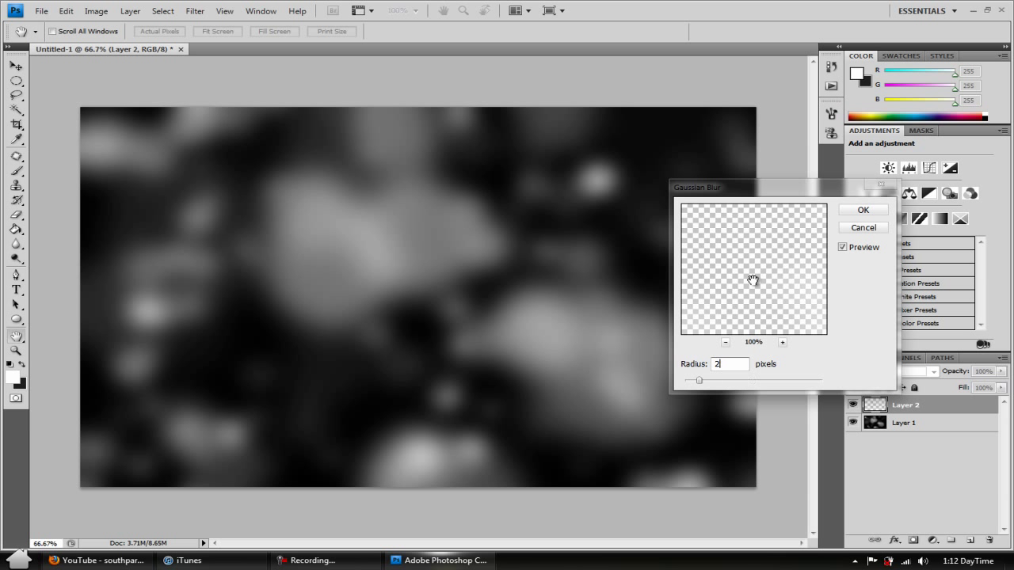
{"action": "key", "text": "BackSpace"}
{"action": "type", "text": "15"}
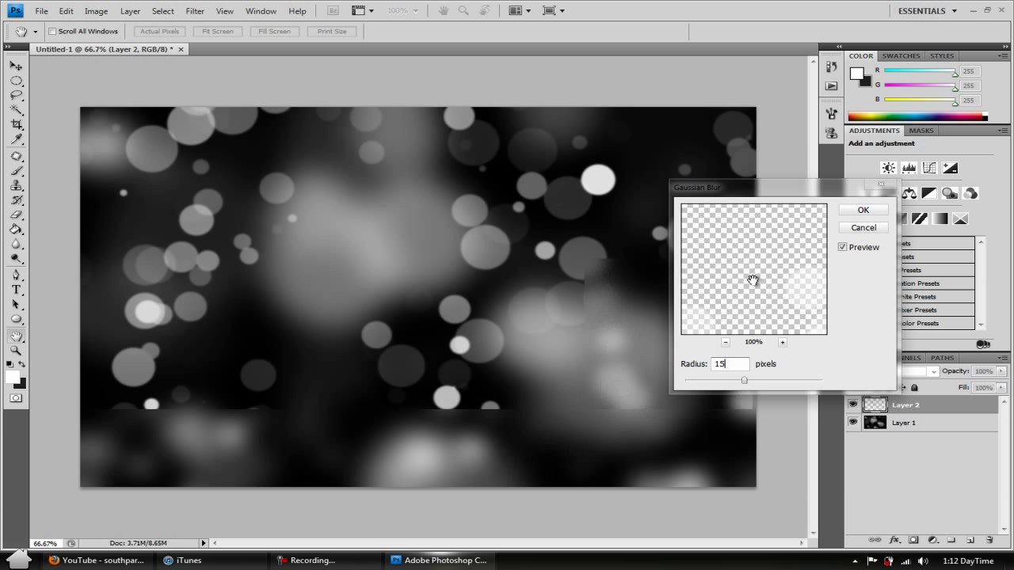
{"action": "key", "text": "Return"}
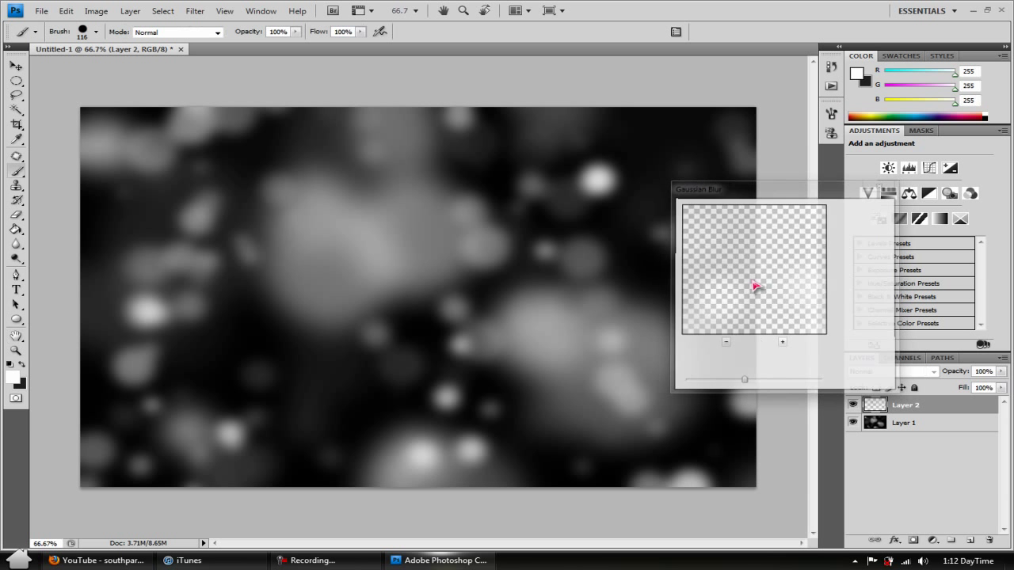
- Merge Layer 2 and Layer 1 into a single layer
{"action": "left_click", "coordinate": [951, 427], "text": "shift"}
{"action": "right_click", "coordinate": [951, 427]}
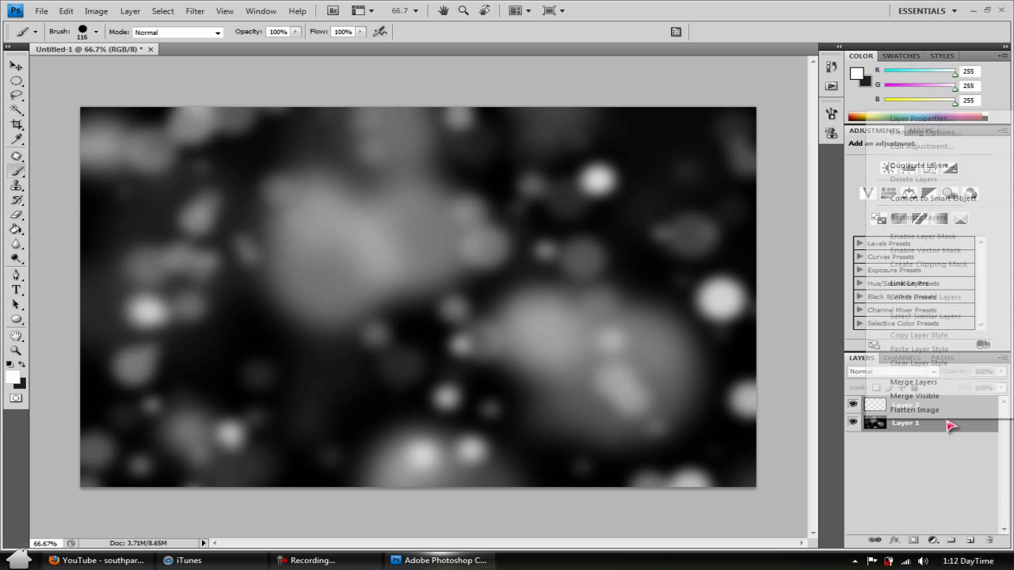
{"action": "left_click", "coordinate": [950, 390]}
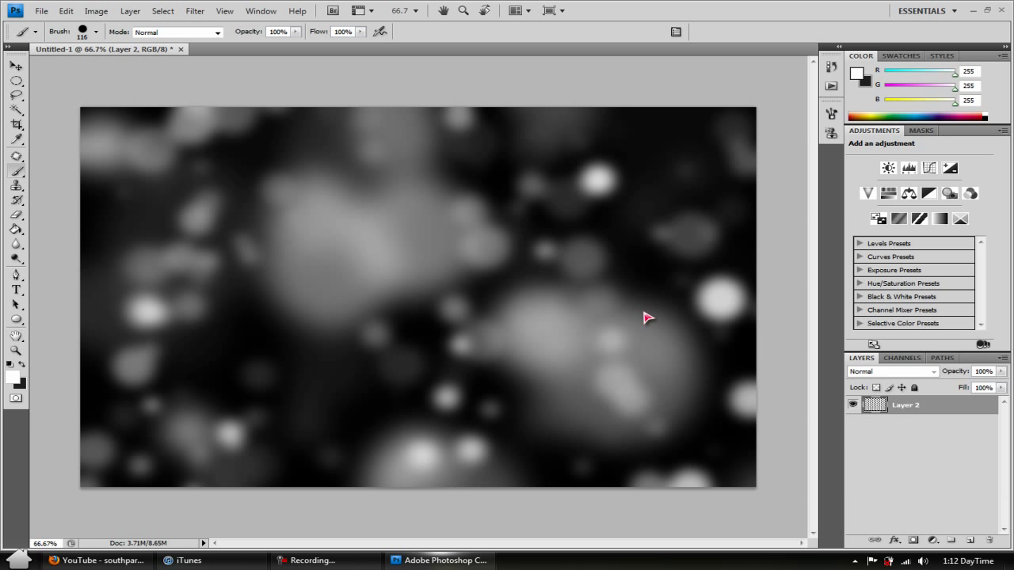
{"action": "left_click", "coordinate": [96, 33]}
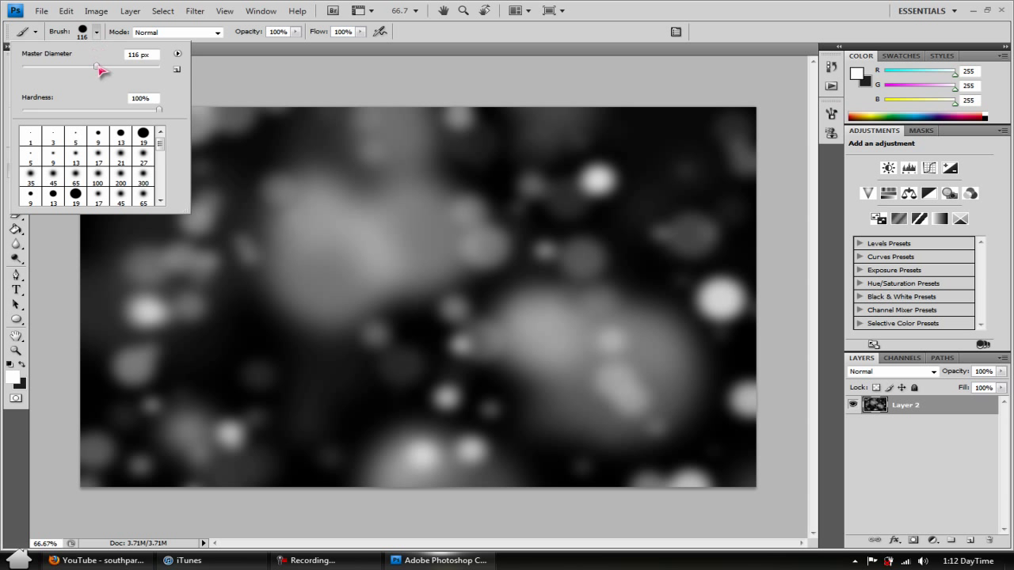
- Set the brush to 178 px and paint sweeps and dabs of circles across the canvas
{"action": "left_click_drag", "start_coordinate": [99, 68], "coordinate": [97, 69]}
{"action": "left_click", "coordinate": [90, 31]}
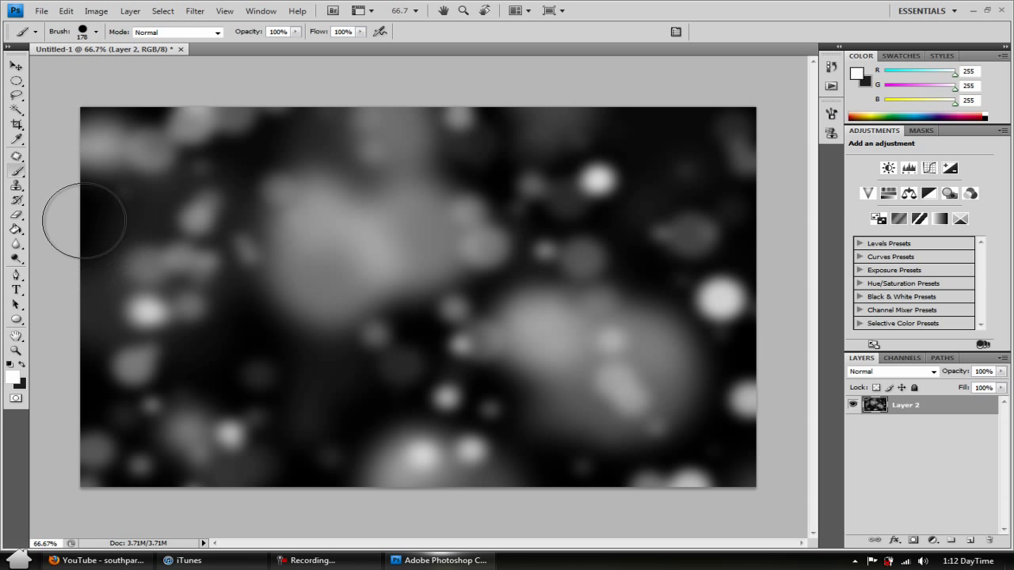
{"action": "mouse_move", "coordinate": [77, 302]}
{"action": "left_mouse_down"}
{"action": "mouse_move", "coordinate": [211, 290]}
{"action": "mouse_move", "coordinate": [452, 328]}
{"action": "mouse_move", "coordinate": [819, 312]}
{"action": "mouse_move", "coordinate": [777, 328]}
{"action": "mouse_move", "coordinate": [753, 262]}
{"action": "left_mouse_up"}
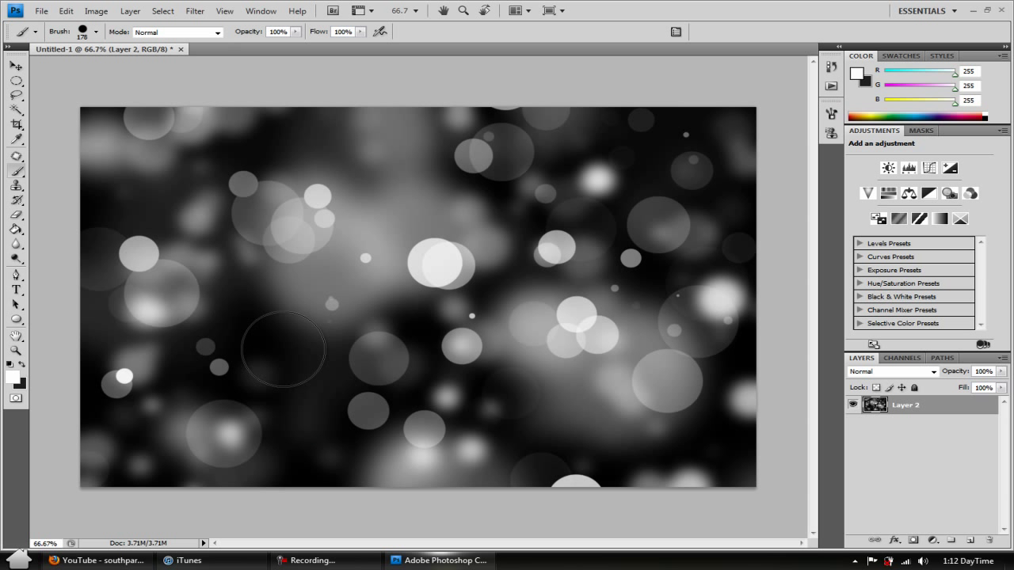
{"action": "mouse_move", "coordinate": [260, 158]}
{"action": "left_mouse_down"}
{"action": "mouse_move", "coordinate": [222, 285]}
{"action": "mouse_move", "coordinate": [210, 420]}
{"action": "mouse_move", "coordinate": [720, 449]}
{"action": "left_mouse_up"}
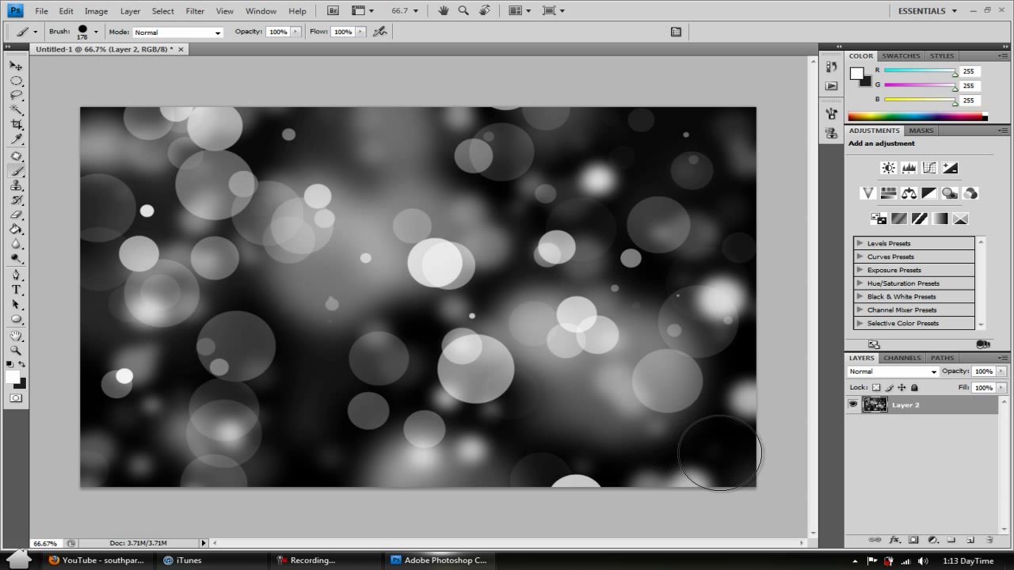
{"action": "left_click", "coordinate": [89, 452]}
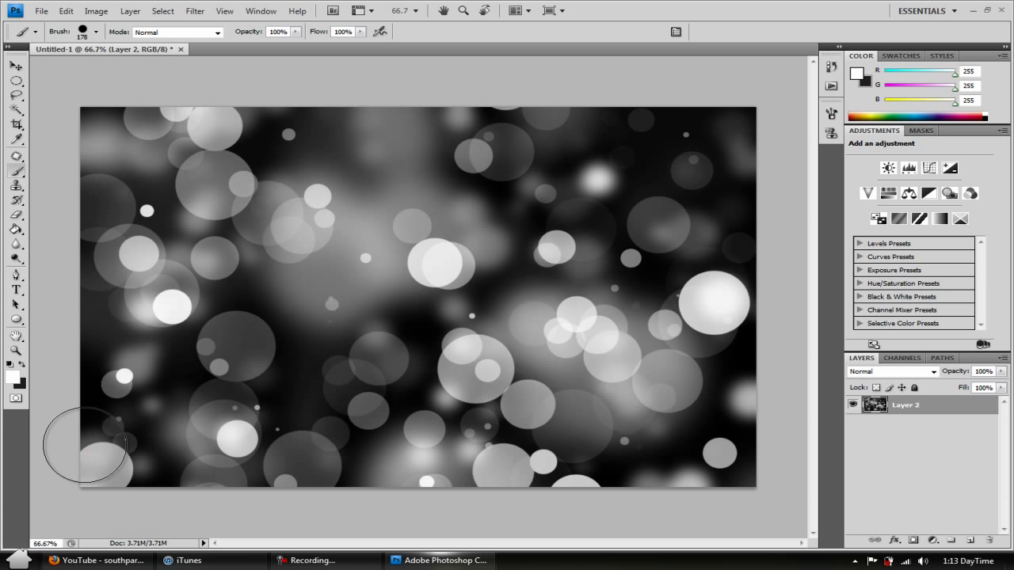
{"action": "left_click_drag", "start_coordinate": [350, 136], "coordinate": [339, 287]}
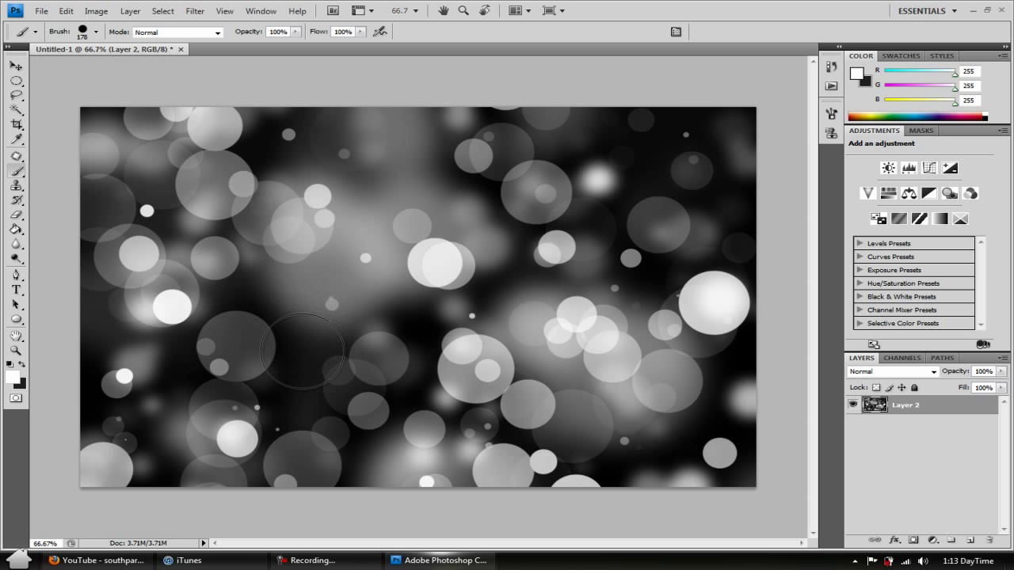
{"action": "left_click", "coordinate": [324, 287]}
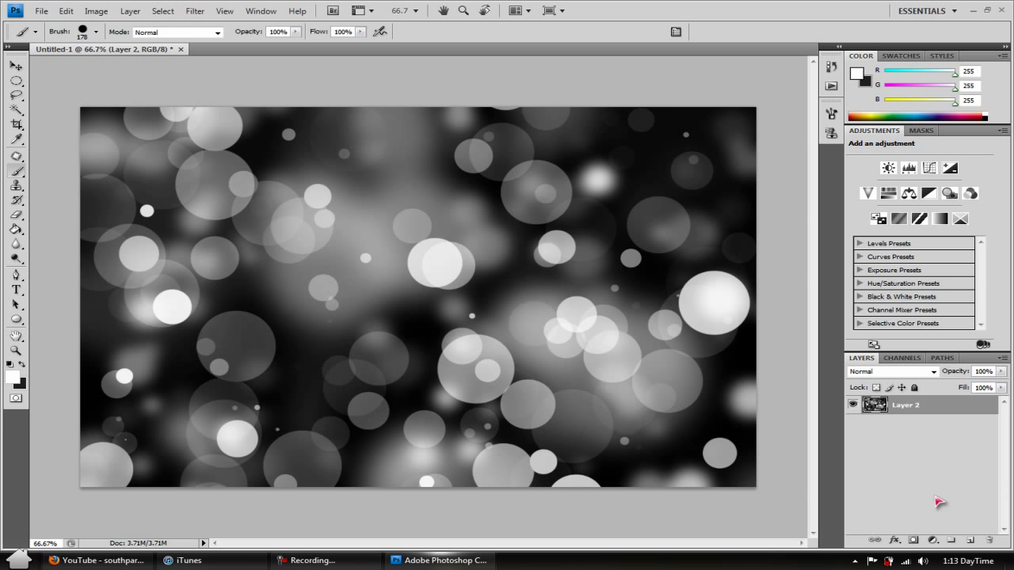
- Add an empty Layer 3 above Layer 2
{"action": "left_click", "coordinate": [16, 66]}
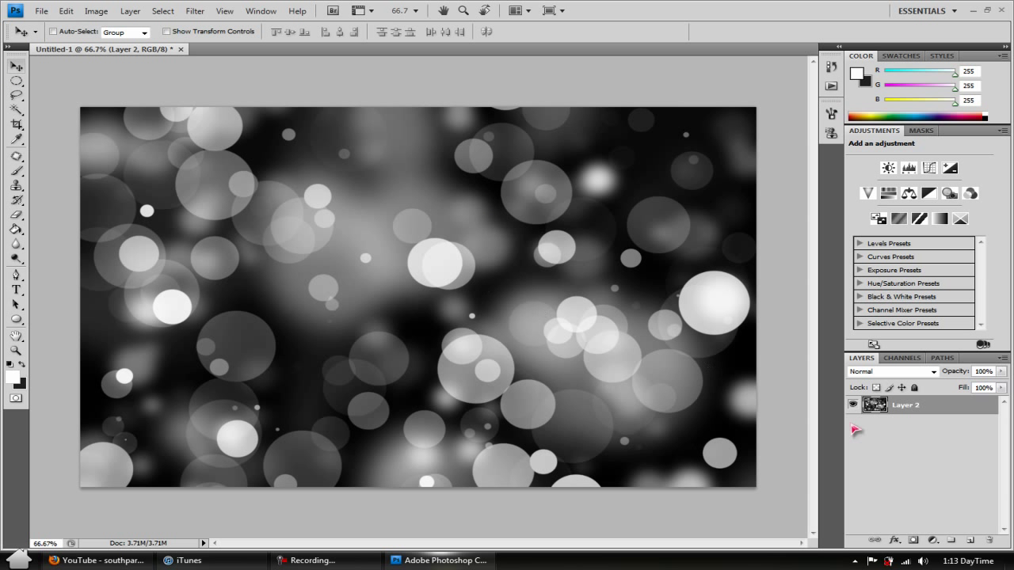
{"action": "left_click", "coordinate": [971, 540]}
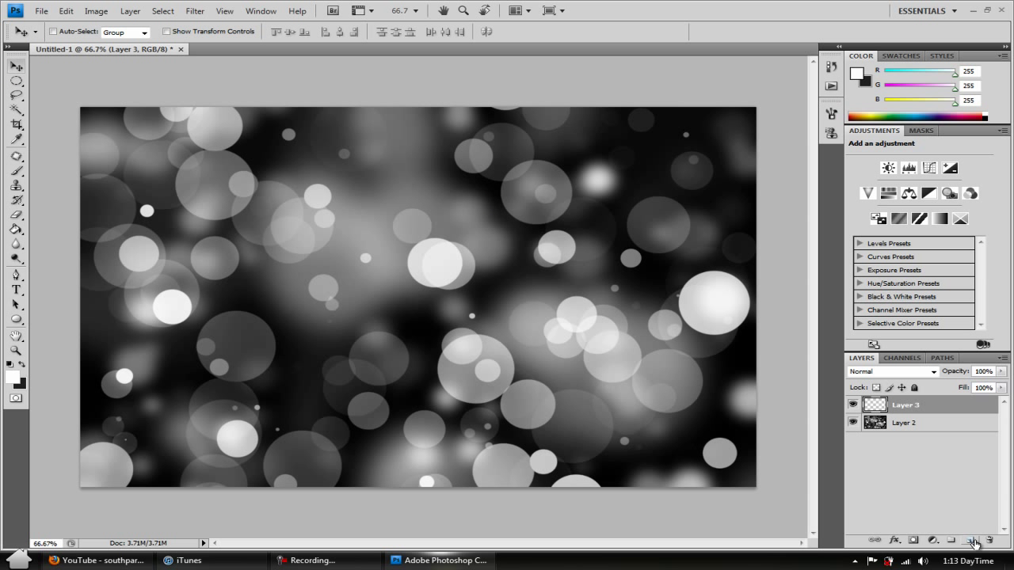
{"action": "left_click", "coordinate": [18, 229]}
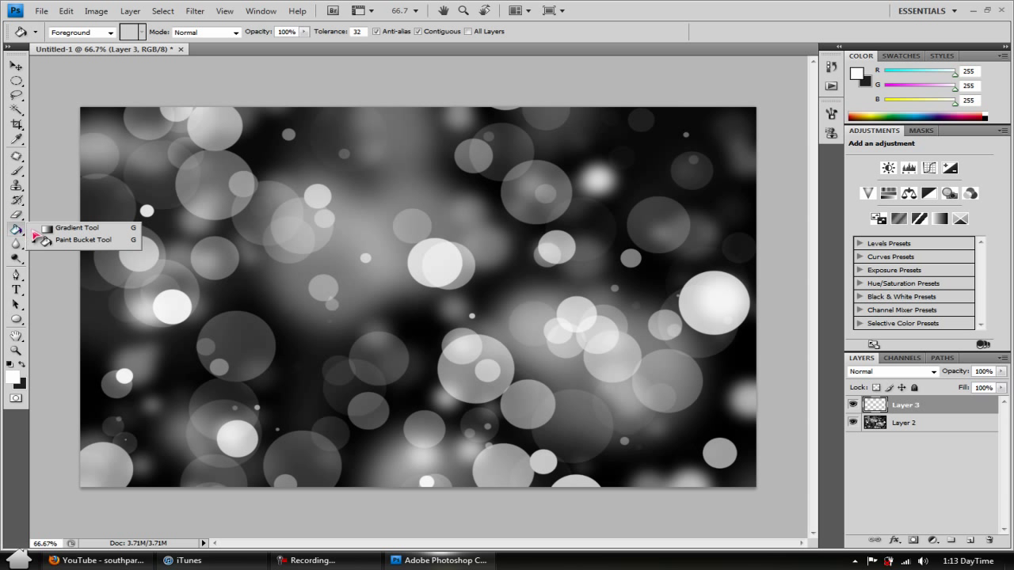
- Add two colour stops at 28% and 70% to the Gradient Tool's gradient
{"action": "left_click", "coordinate": [56, 229]}
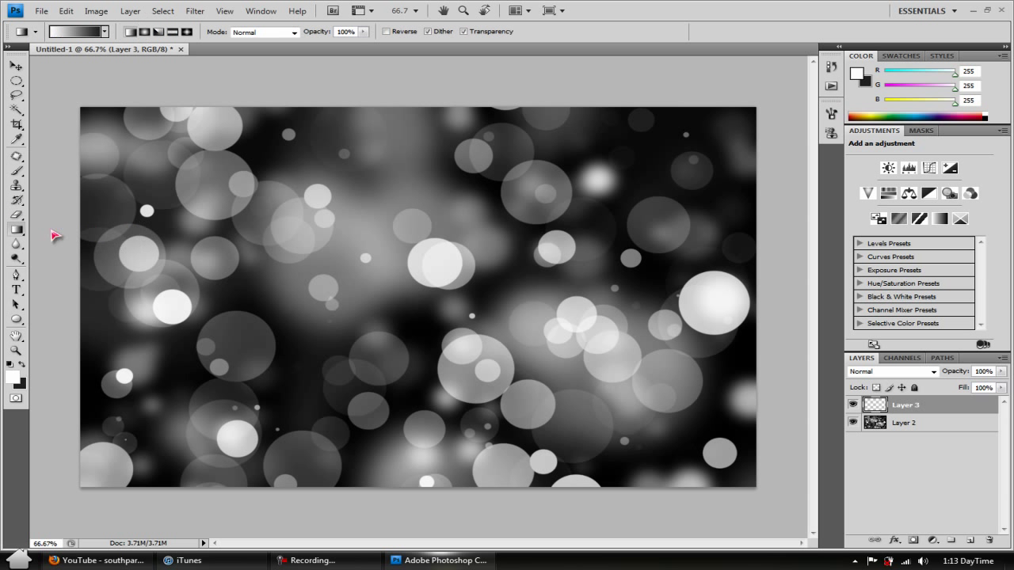
{"action": "left_click", "coordinate": [85, 34]}
{"action": "left_click_drag", "start_coordinate": [672, 99], "coordinate": [409, 121]}
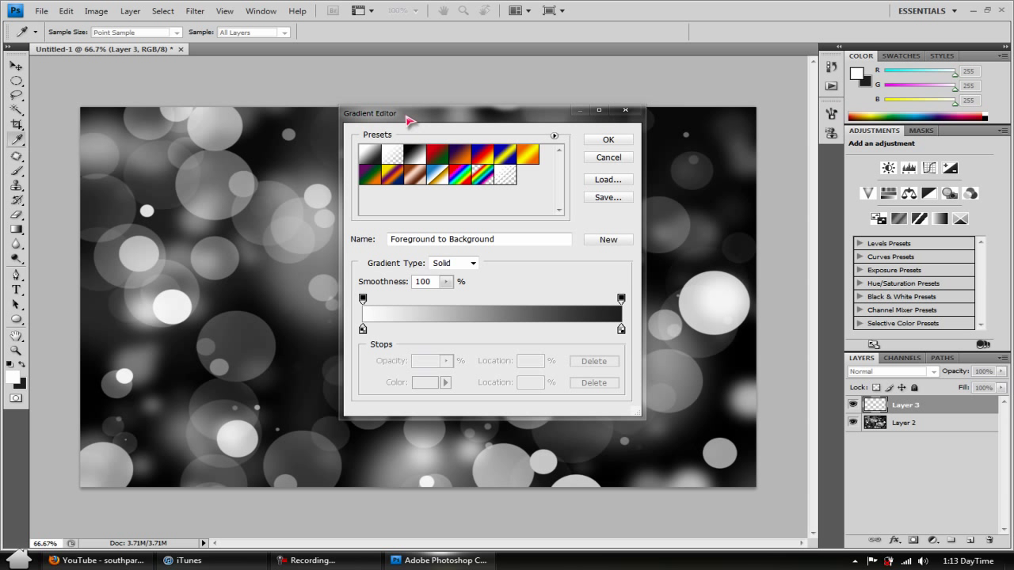
{"action": "left_click", "coordinate": [435, 330]}
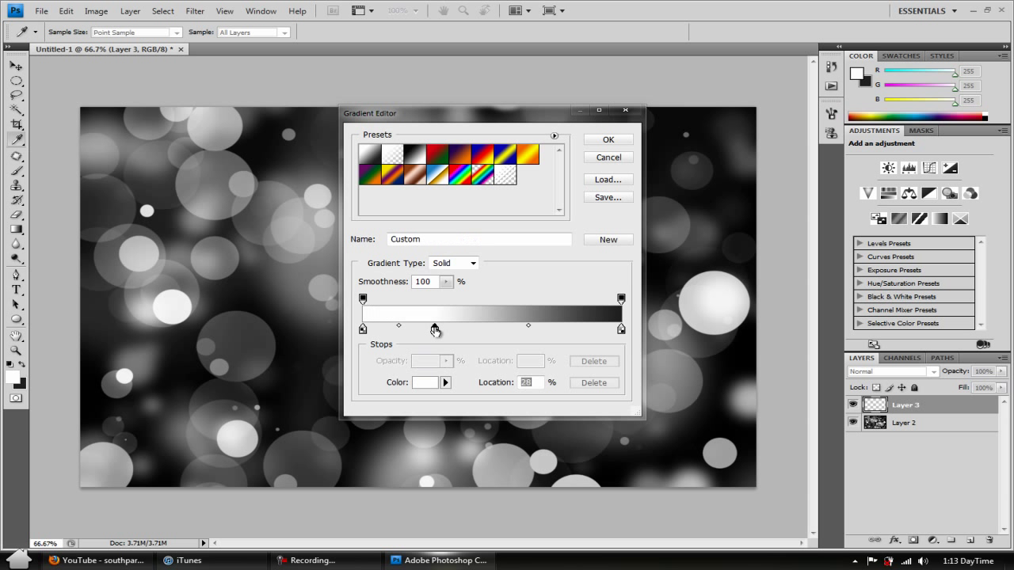
{"action": "left_click", "coordinate": [543, 330]}
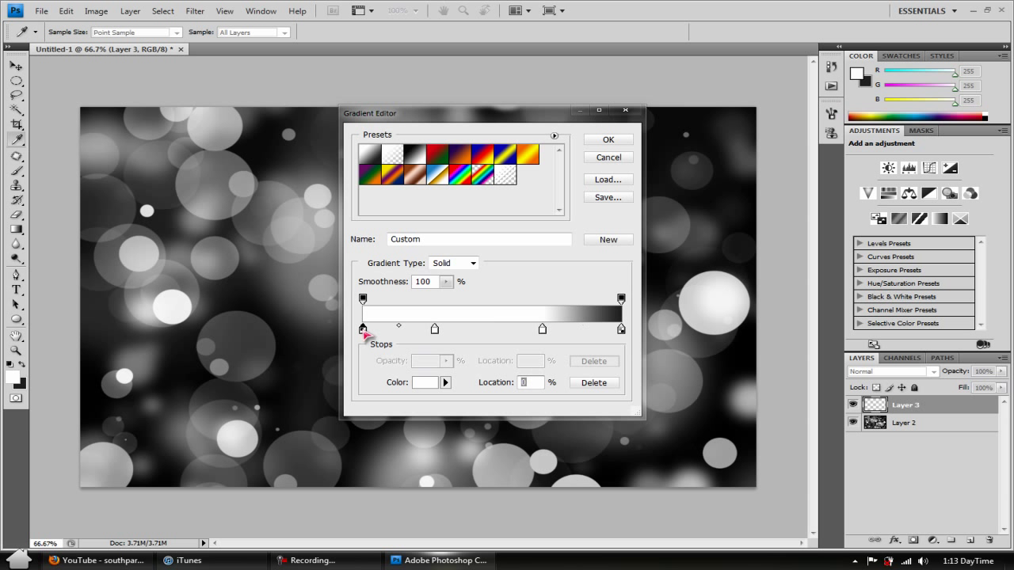
- Make the left gradient stop bright blue, then minimize Photoshop to view the desktop
{"action": "double_click", "coordinate": [363, 329]}
{"action": "left_click_drag", "start_coordinate": [322, 203], "coordinate": [317, 129]}
{"action": "left_click", "coordinate": [485, 119]}
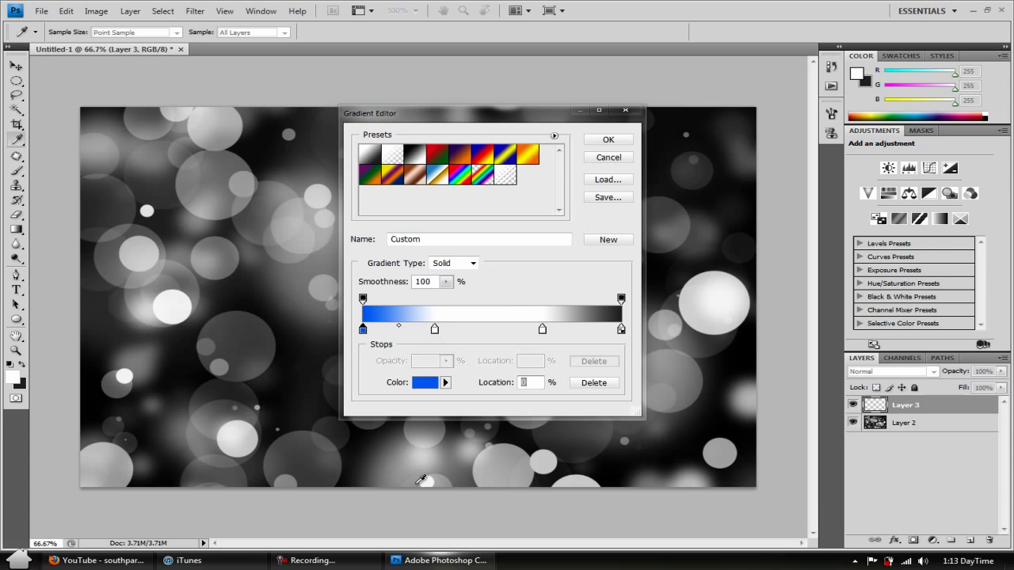
{"action": "left_click", "coordinate": [438, 560]}
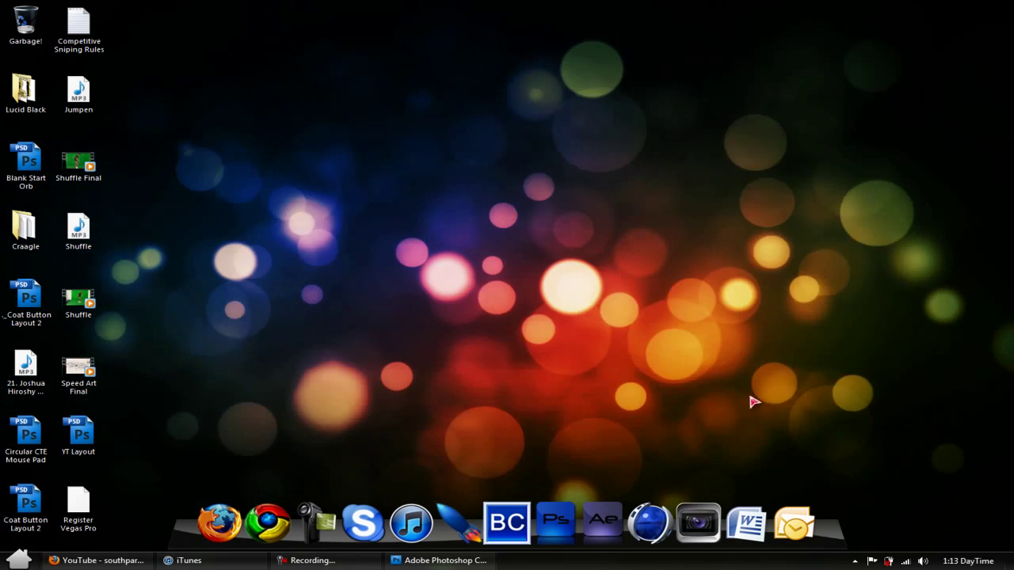
- Back in the Gradient Editor, recolour the left stop purple and the 28% stop bright blue
{"action": "key", "text": "alt+Tab"}
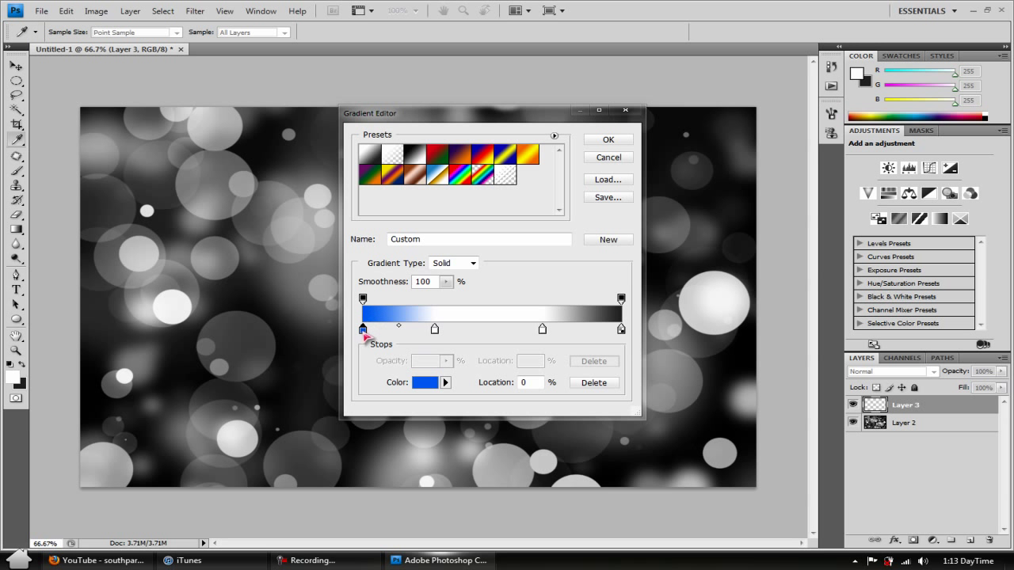
{"action": "double_click", "coordinate": [363, 329]}
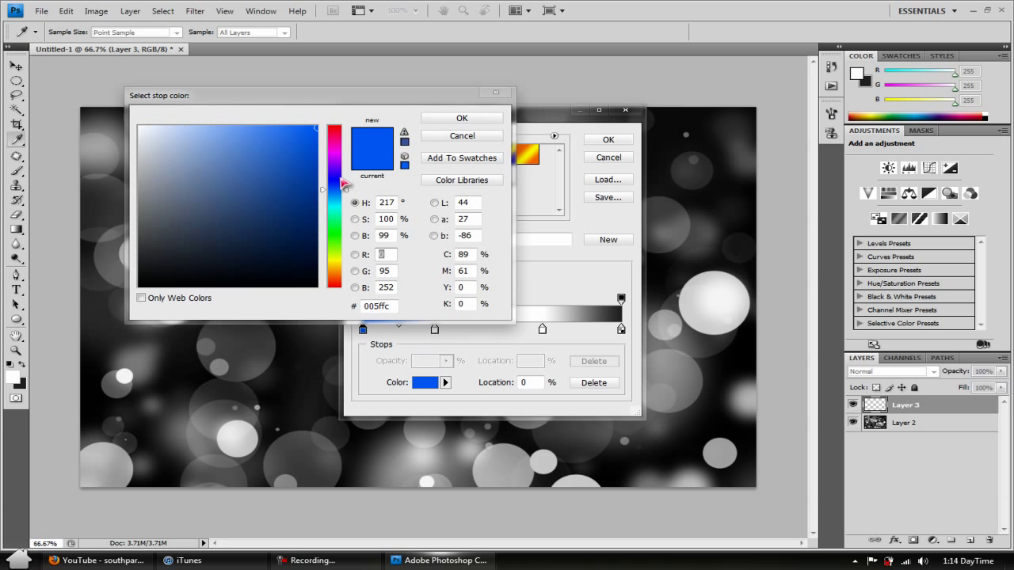
{"action": "left_click_drag", "start_coordinate": [344, 185], "coordinate": [337, 167]}
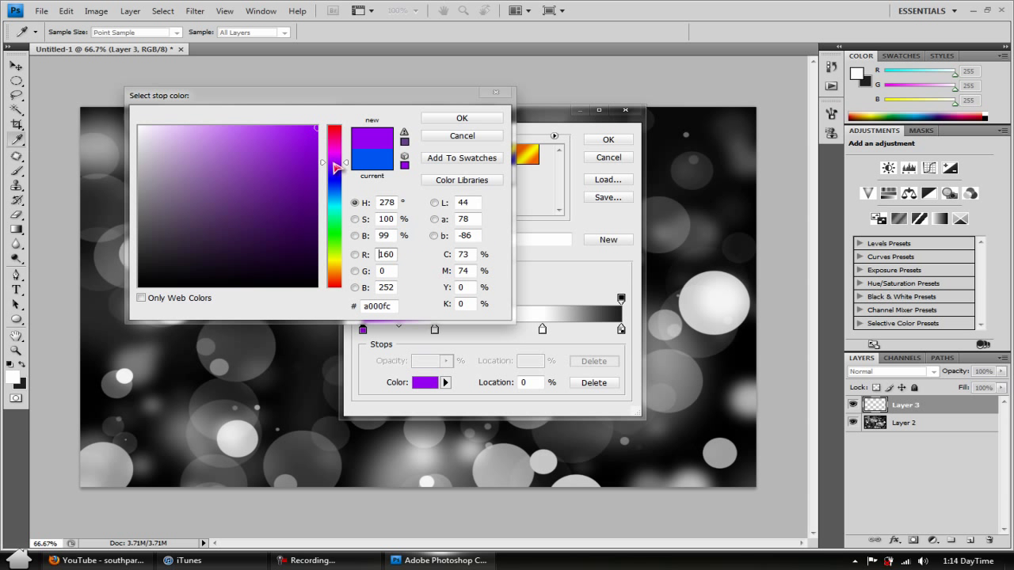
{"action": "left_click", "coordinate": [467, 119]}
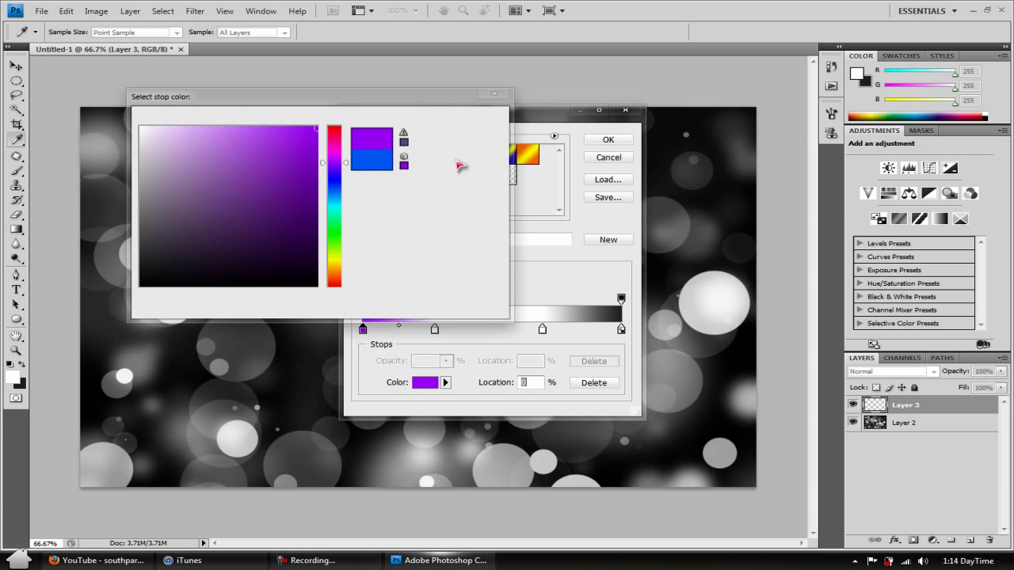
{"action": "double_click", "coordinate": [435, 331]}
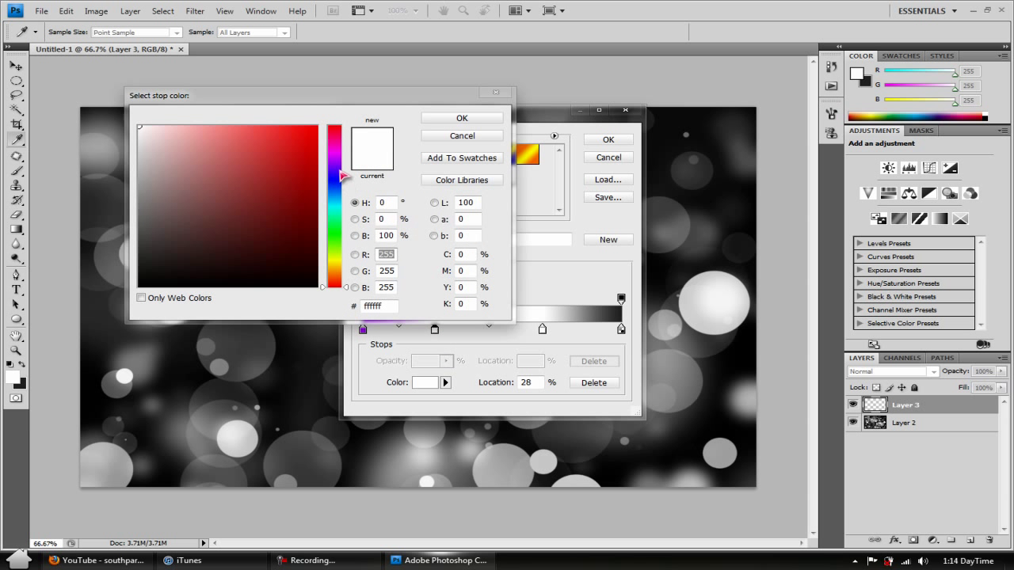
{"action": "left_click", "coordinate": [305, 134]}
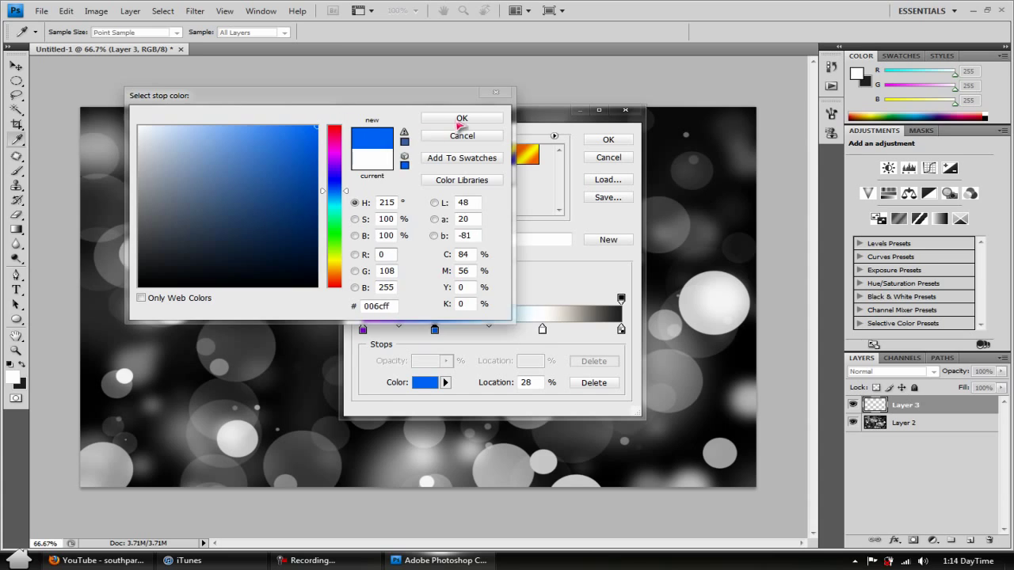
{"action": "left_click", "coordinate": [461, 118]}
- Add a new colour stop at 70% and make it bright red
{"action": "left_click", "coordinate": [440, 560]}
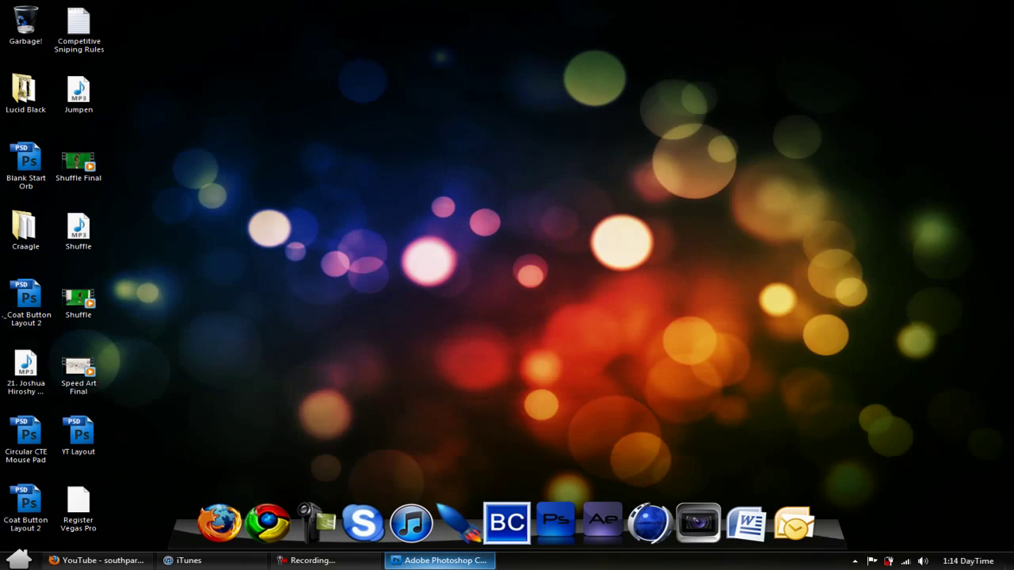
{"action": "left_click", "coordinate": [439, 560]}
{"action": "left_click", "coordinate": [544, 328]}
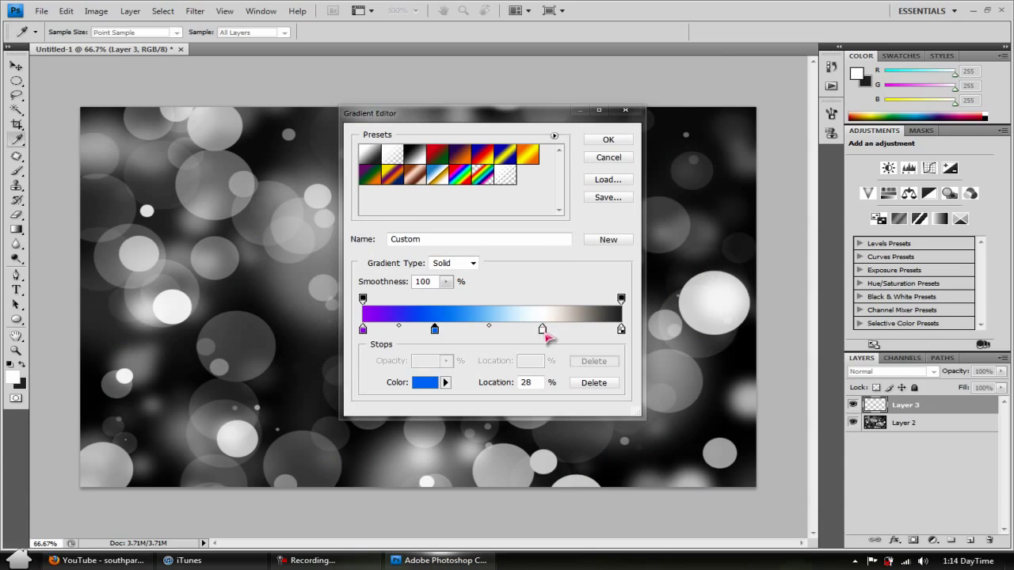
{"action": "double_click", "coordinate": [544, 329]}
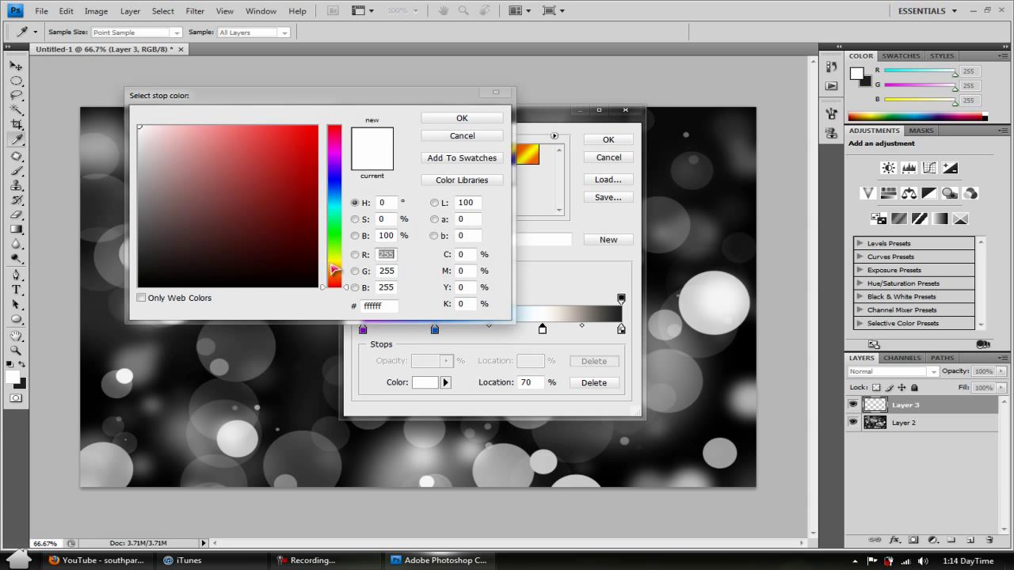
{"action": "left_click_drag", "start_coordinate": [333, 270], "coordinate": [337, 292]}
{"action": "left_click", "coordinate": [281, 126]}
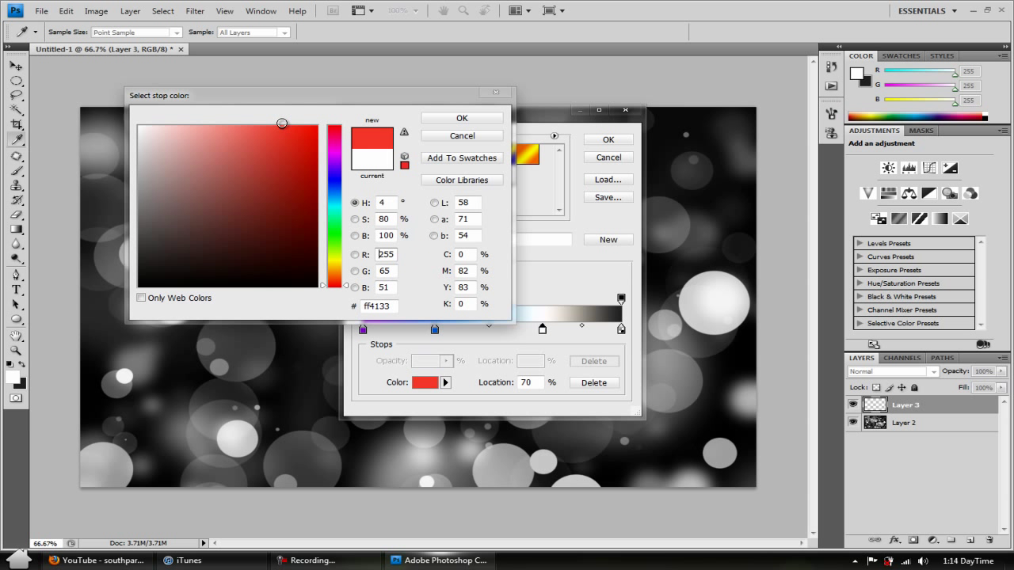
{"action": "left_click", "coordinate": [431, 119]}
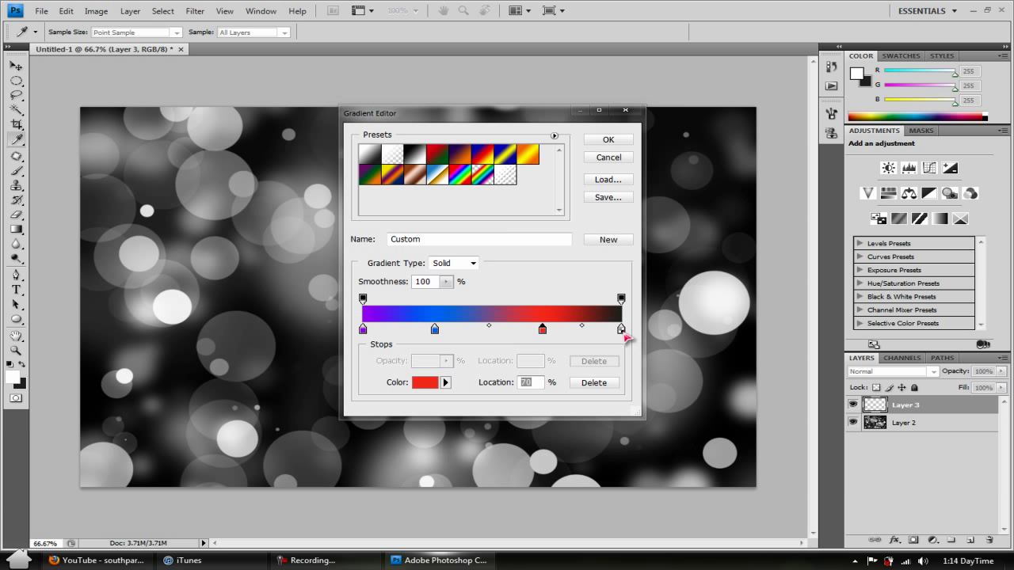
- Set the right end stop to a slightly warm yellow, move the blue stop to 35%, and accept
{"action": "double_click", "coordinate": [623, 332]}
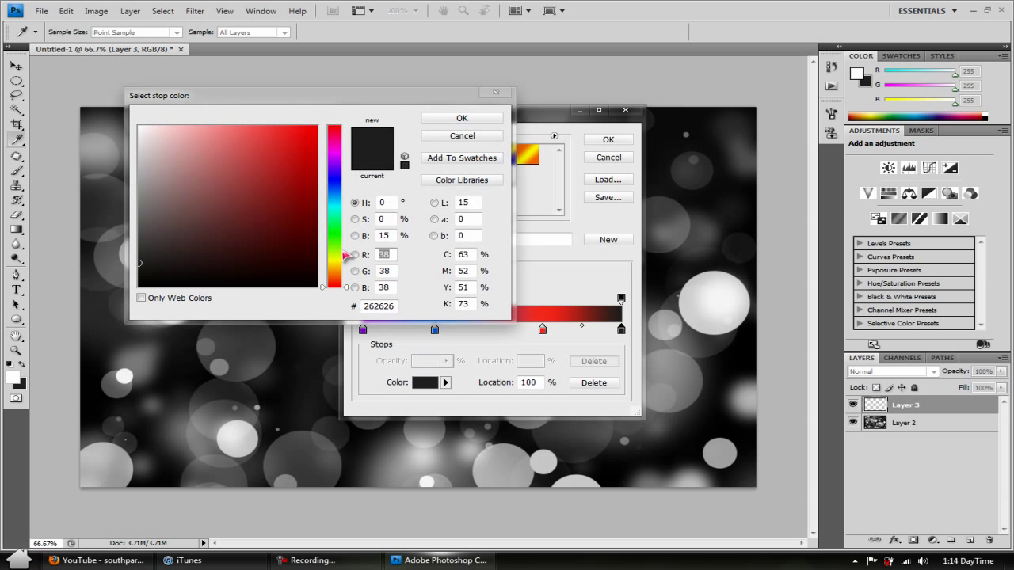
{"action": "mouse_move", "coordinate": [347, 255]}
{"action": "left_mouse_down"}
{"action": "mouse_move", "coordinate": [338, 252]}
{"action": "mouse_move", "coordinate": [336, 271]}
{"action": "left_mouse_up"}
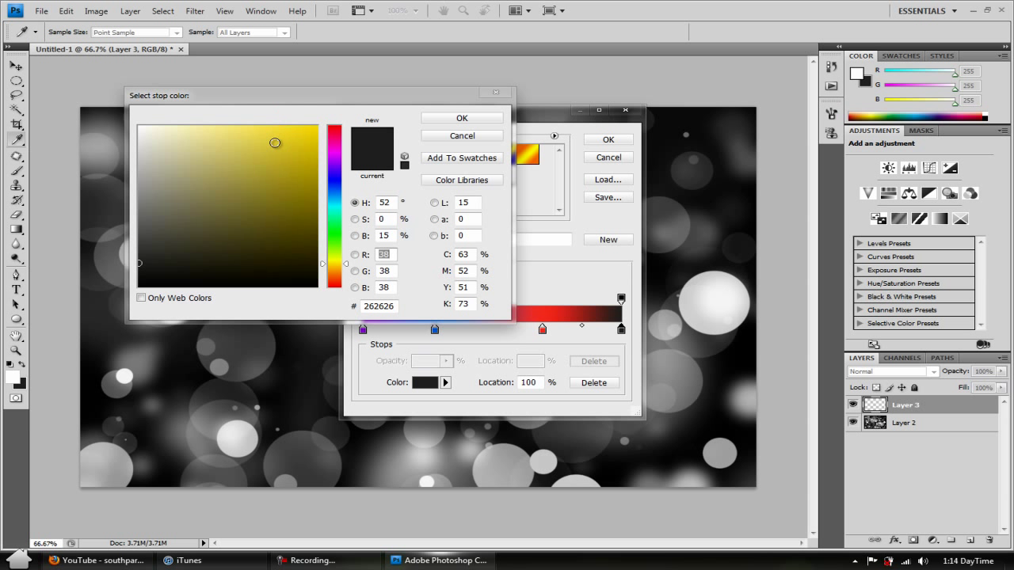
{"action": "left_click_drag", "start_coordinate": [274, 143], "coordinate": [318, 126]}
{"action": "left_click", "coordinate": [344, 262]}
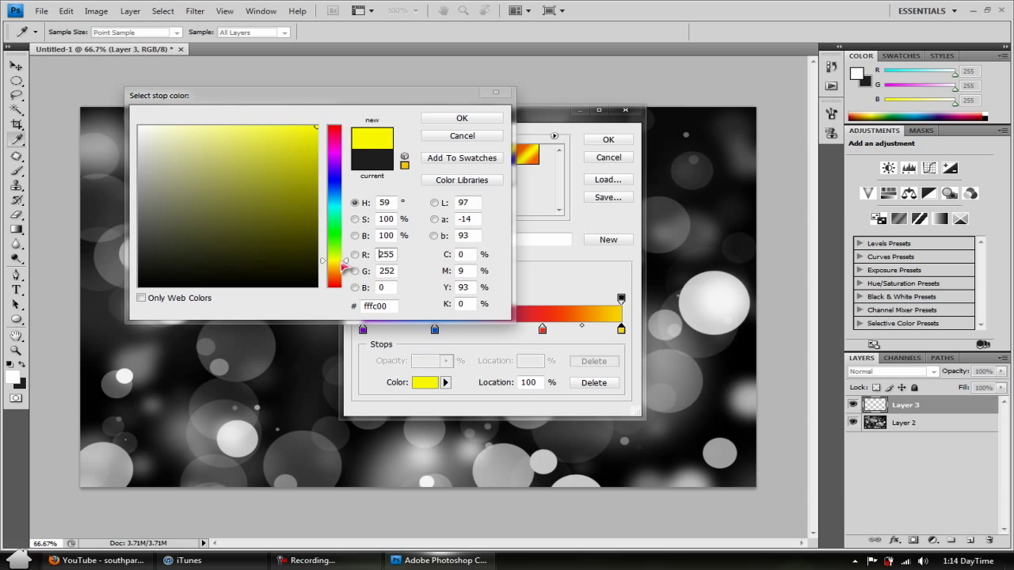
{"action": "left_click_drag", "start_coordinate": [344, 263], "coordinate": [340, 262]}
{"action": "left_click", "coordinate": [450, 121]}
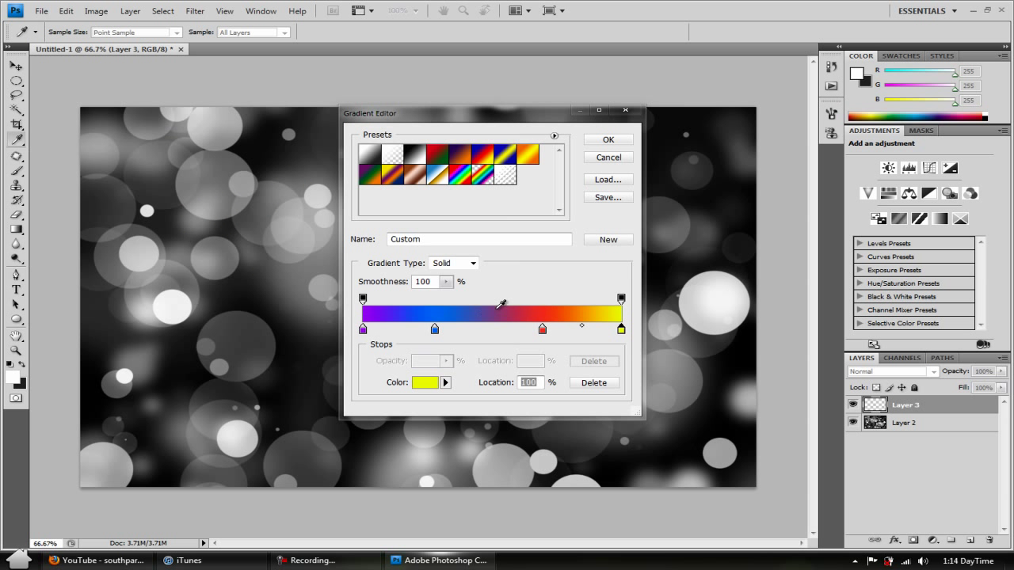
{"action": "left_click_drag", "start_coordinate": [435, 336], "coordinate": [455, 337]}
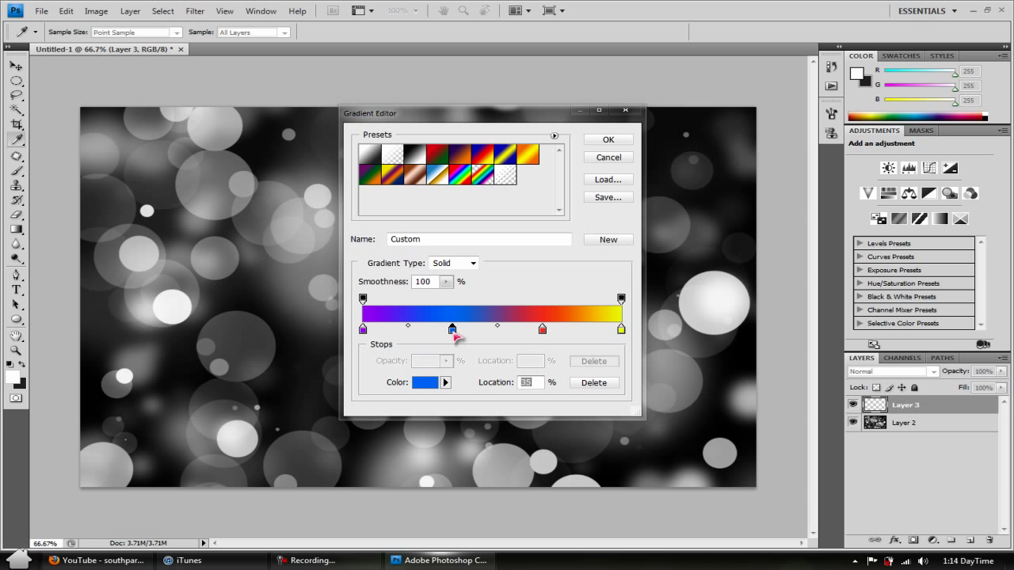
{"action": "left_click", "coordinate": [600, 141]}
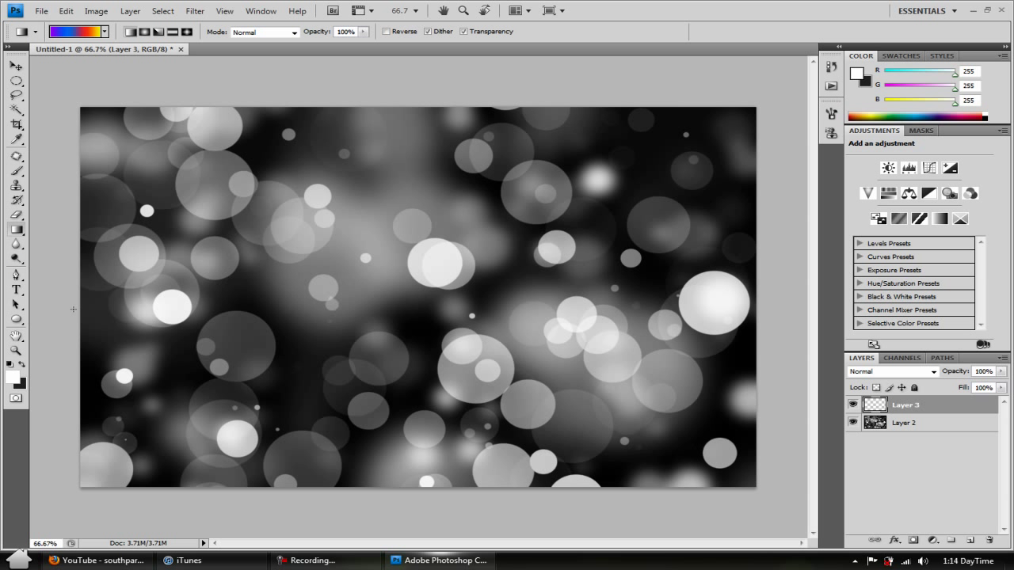
- Fill Layer 3 with the gradient left to right across the canvas and blend it in Overlay
{"action": "left_click_drag", "start_coordinate": [73, 309], "coordinate": [424, 304]}
{"action": "left_click_drag", "start_coordinate": [751, 321], "coordinate": [769, 323]}
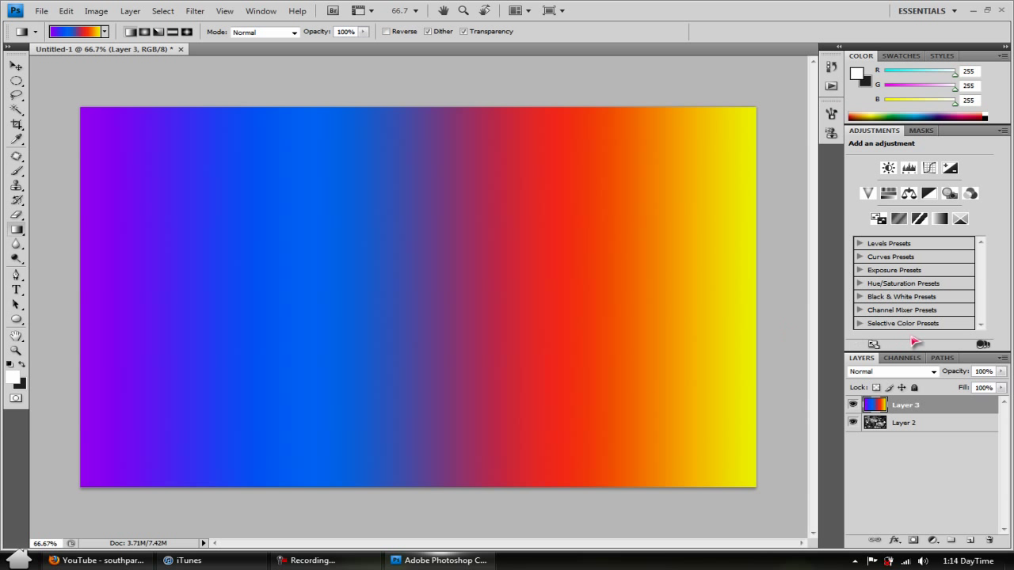
{"action": "left_click", "coordinate": [932, 371]}
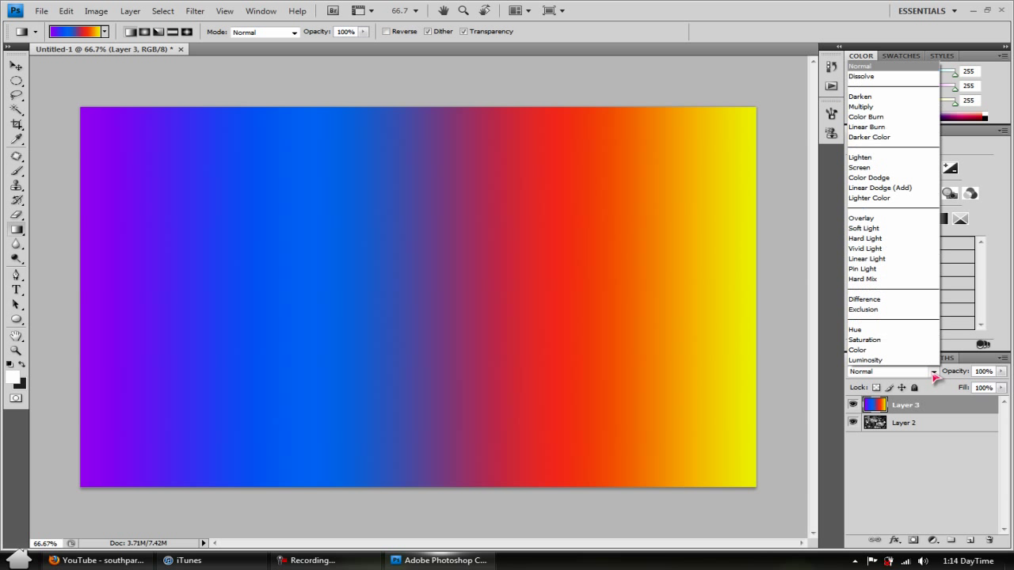
{"action": "left_click", "coordinate": [883, 229]}
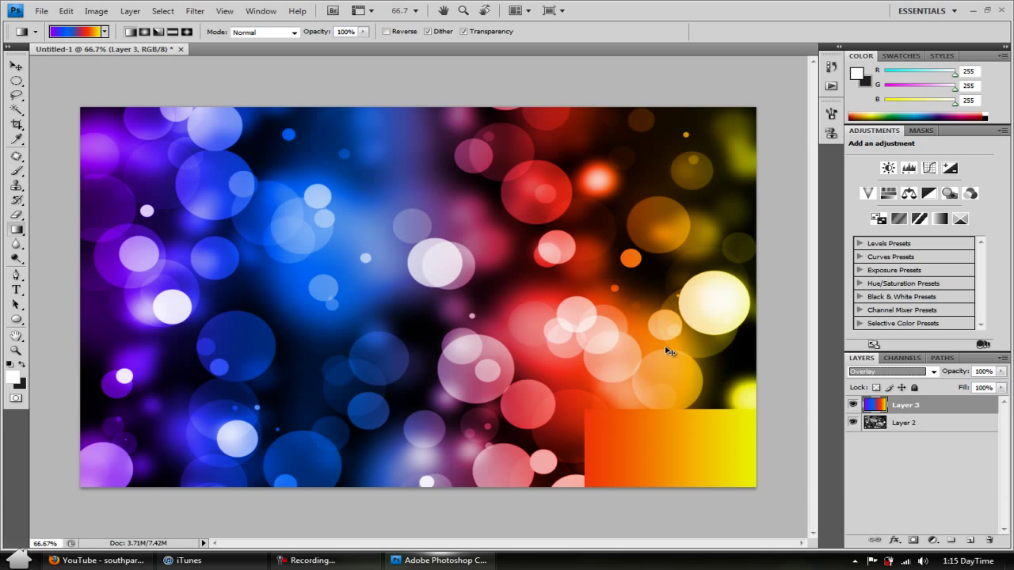
- Undo the gradient fill and move the purple stop to 13% and the red stop to 61%
{"action": "key", "text": "ctrl+z"}
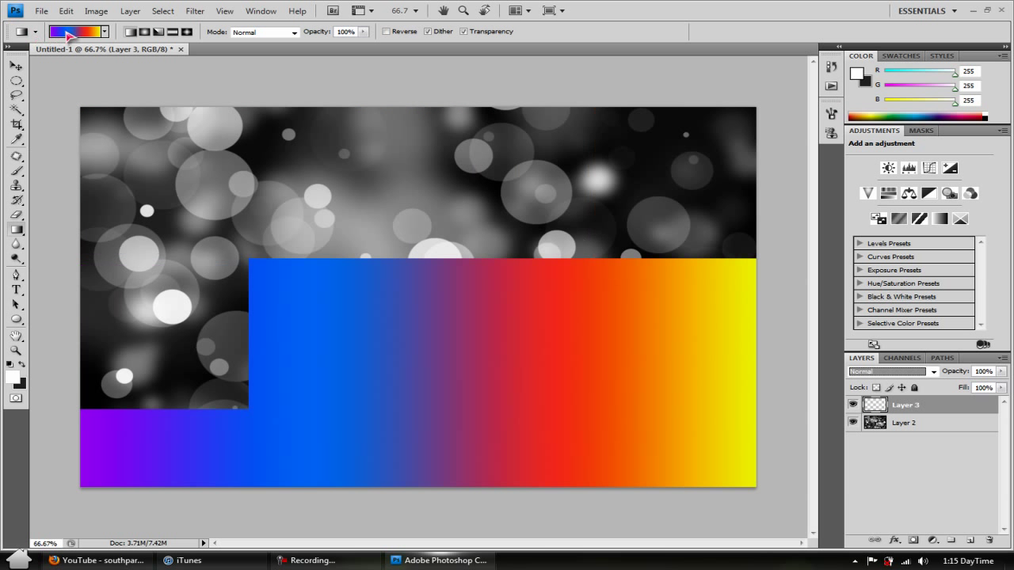
{"action": "left_click", "coordinate": [76, 32]}
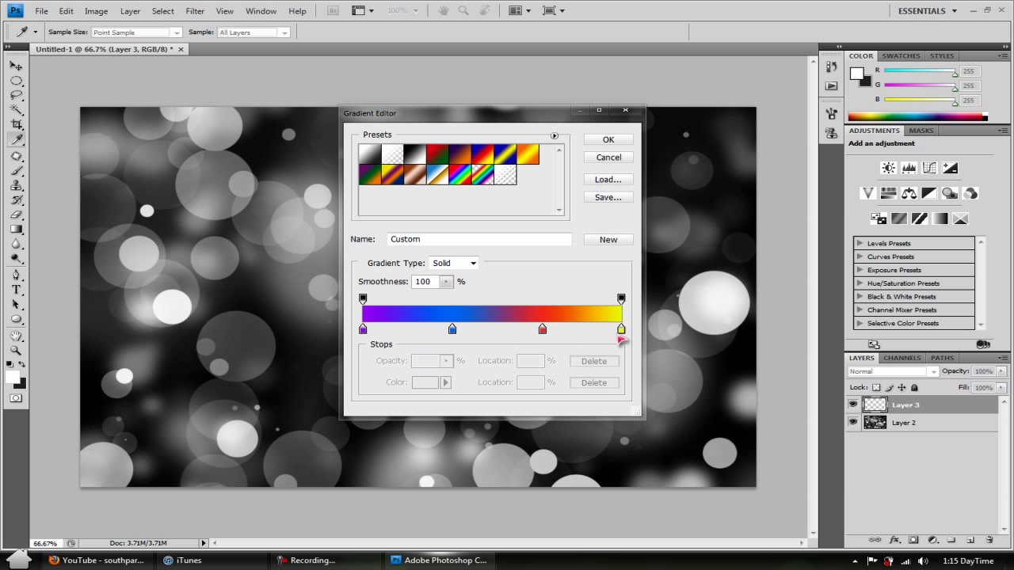
{"action": "left_click_drag", "start_coordinate": [363, 329], "coordinate": [397, 333]}
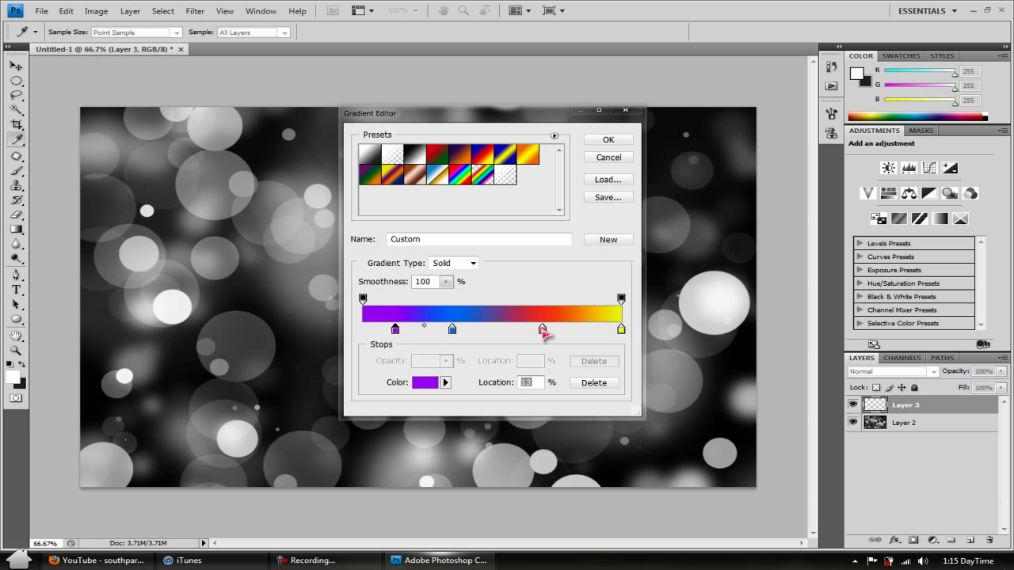
{"action": "mouse_move", "coordinate": [543, 330]}
{"action": "left_mouse_down"}
{"action": "mouse_move", "coordinate": [523, 333]}
{"action": "mouse_move", "coordinate": [559, 330]}
{"action": "mouse_move", "coordinate": [543, 330]}
{"action": "left_mouse_up"}
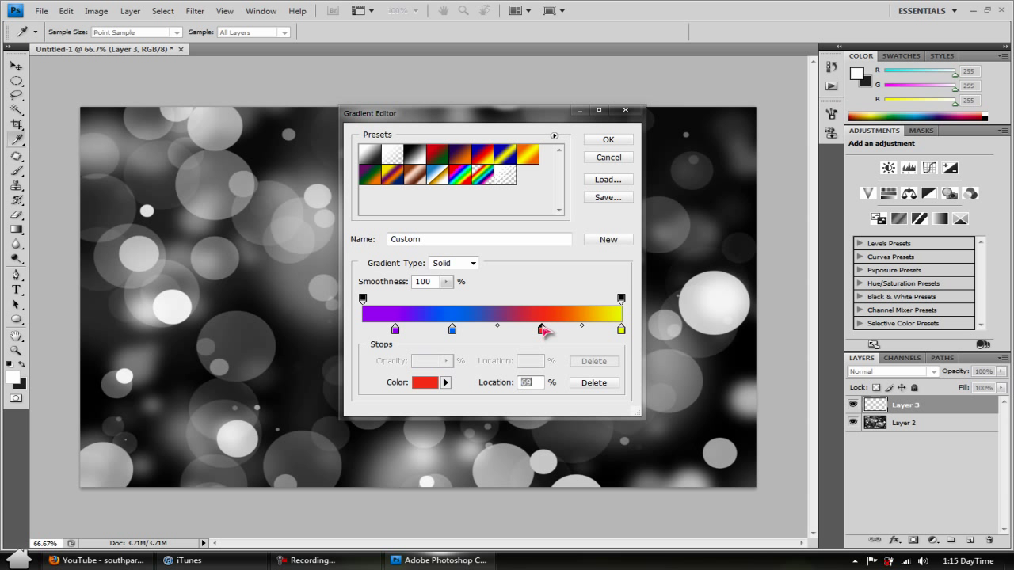
- Change the yellow end stop to orange and accept the revised gradient
{"action": "double_click", "coordinate": [621, 329]}
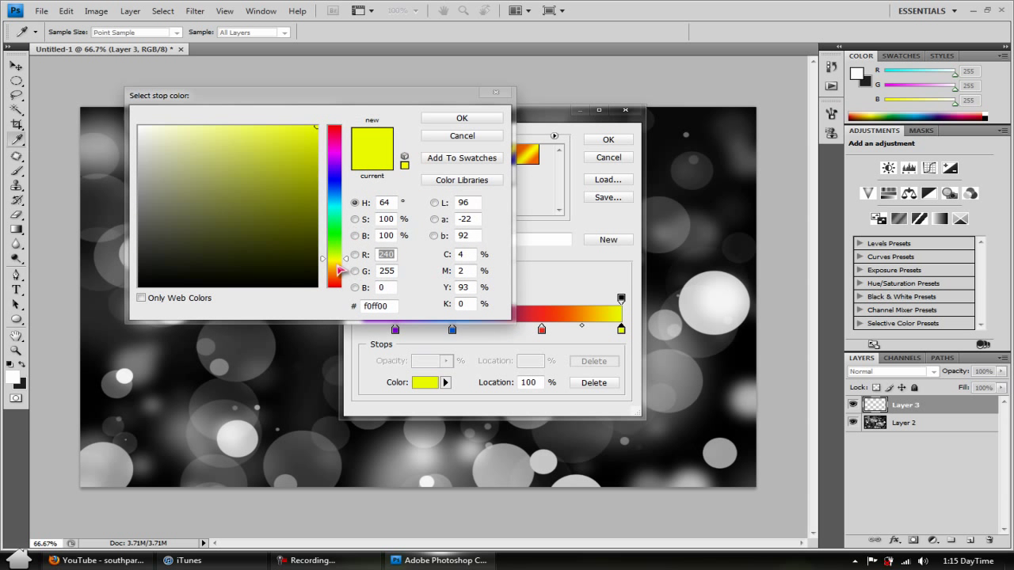
{"action": "left_click", "coordinate": [341, 272]}
{"action": "left_click_drag", "start_coordinate": [339, 272], "coordinate": [341, 274]}
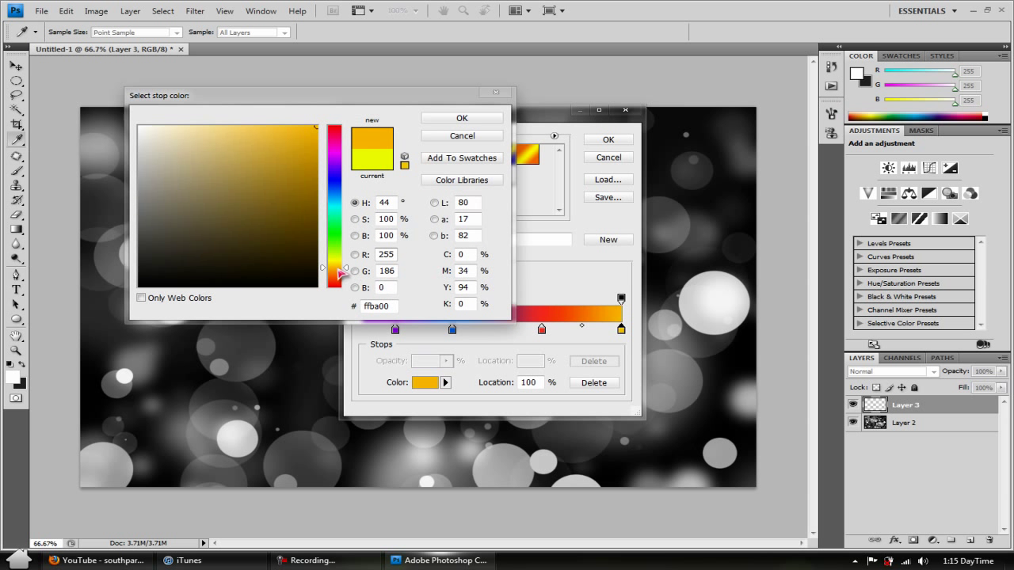
{"action": "left_click", "coordinate": [451, 121]}
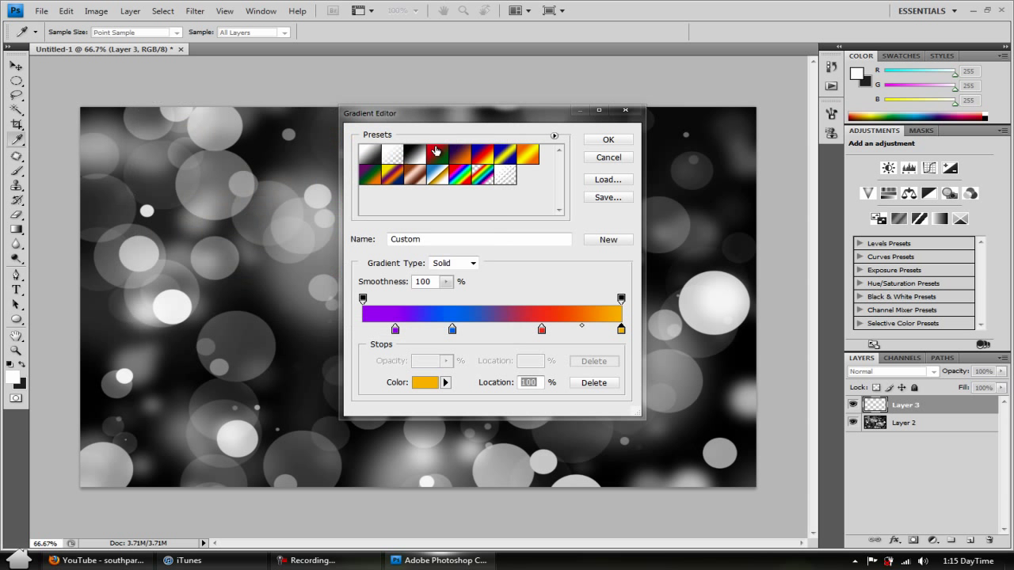
{"action": "left_click", "coordinate": [617, 143]}
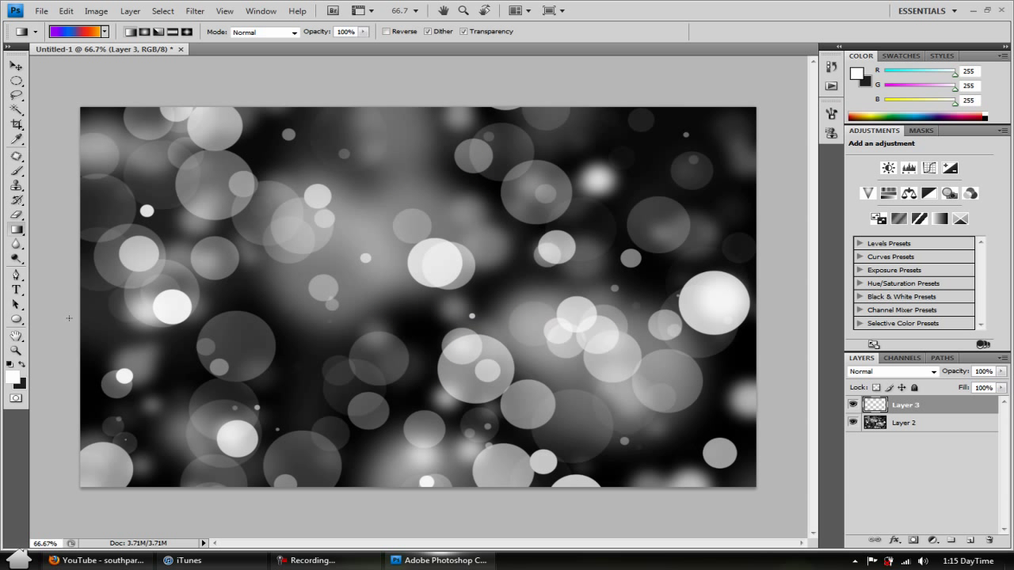
- Draw the purple-to-orange gradient across Layer 3 horizontally and set its blend mode to Overlay
{"action": "left_click_drag", "start_coordinate": [69, 318], "coordinate": [777, 338]}
{"action": "left_click", "coordinate": [933, 372]}
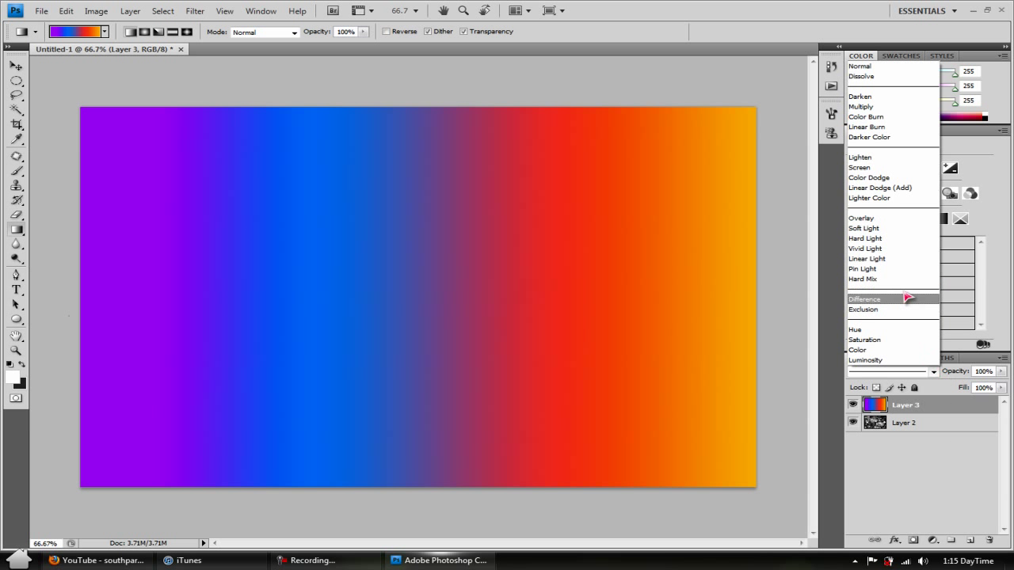
{"action": "left_click", "coordinate": [893, 219]}
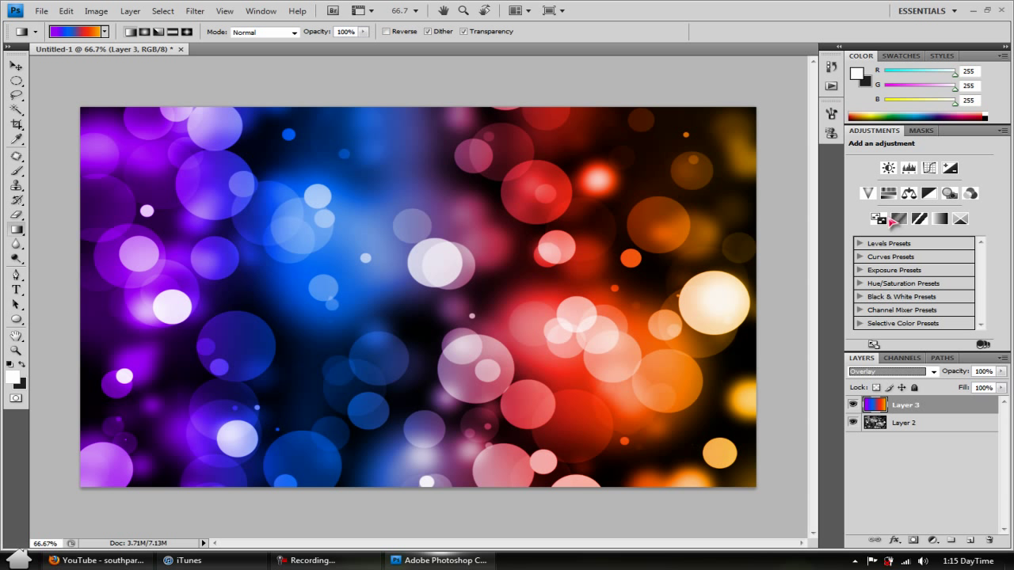
- Create a Horizontal Type text layer near the canvas centre, keeping the current font
{"action": "left_click", "coordinate": [16, 290]}
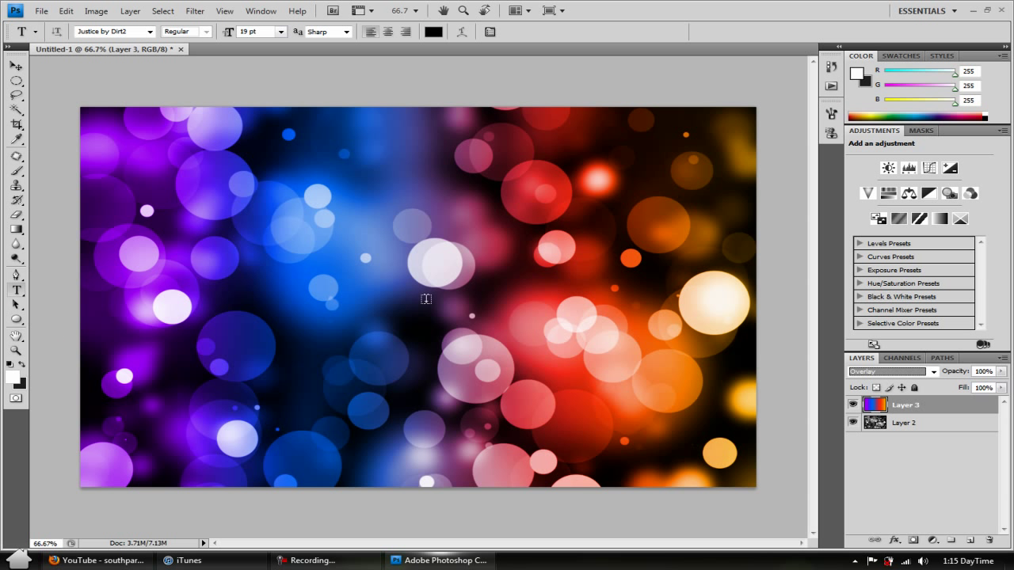
{"action": "left_click", "coordinate": [442, 168]}
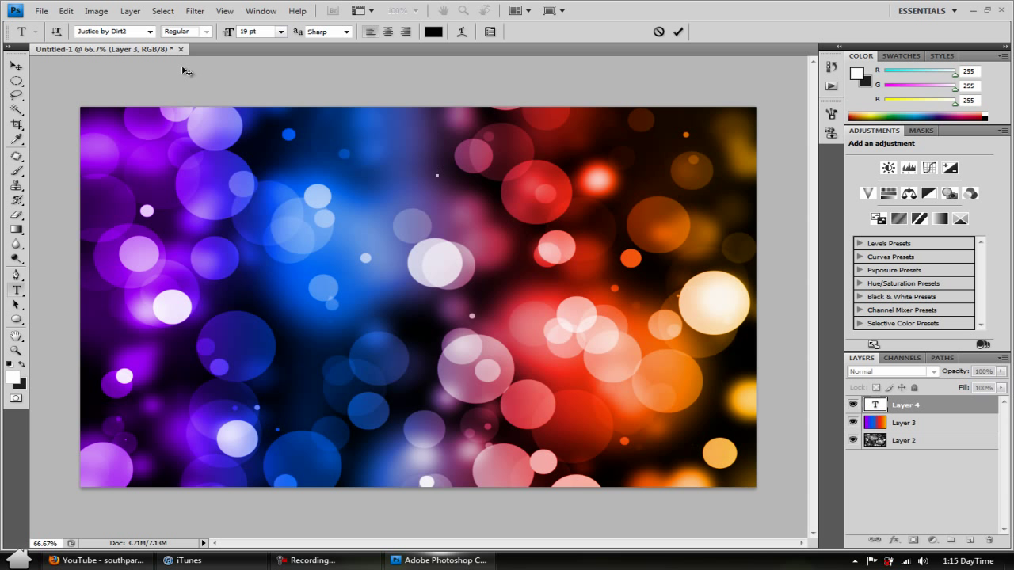
{"action": "left_click", "coordinate": [149, 32]}
{"action": "left_click", "coordinate": [149, 31]}
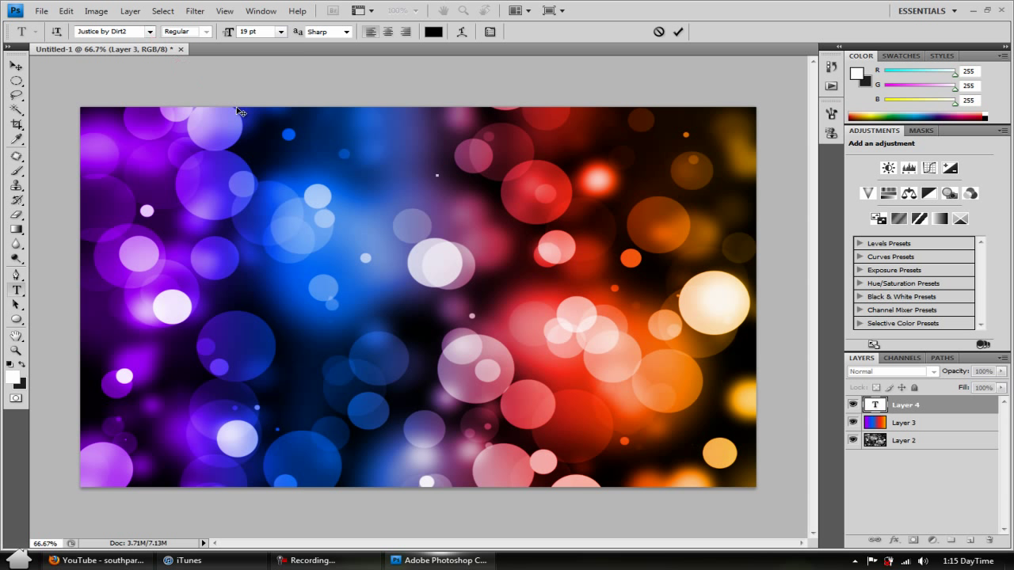